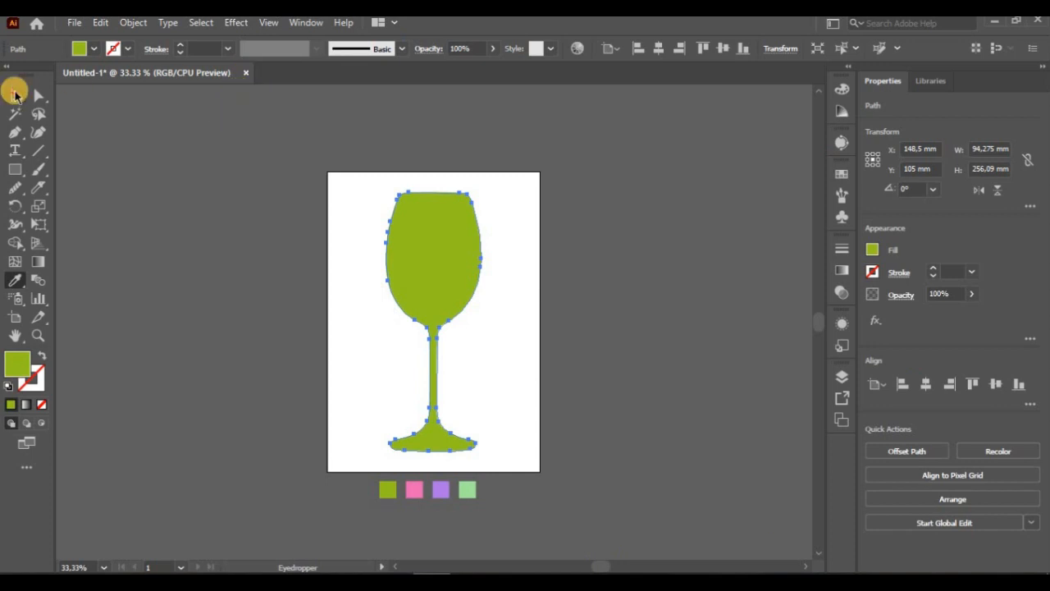
# Try different green swatches as the wine glass's fill colour.
pyautogui.click(237, 215)
pyautogui.click(413, 293)
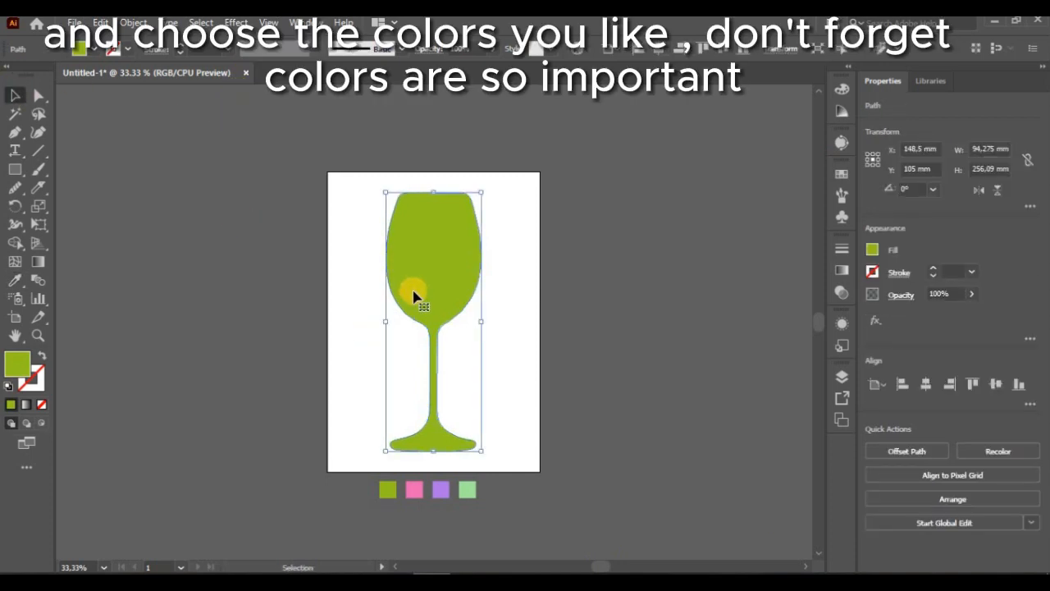
pyautogui.click(80, 48)
pyautogui.click(54, 92)
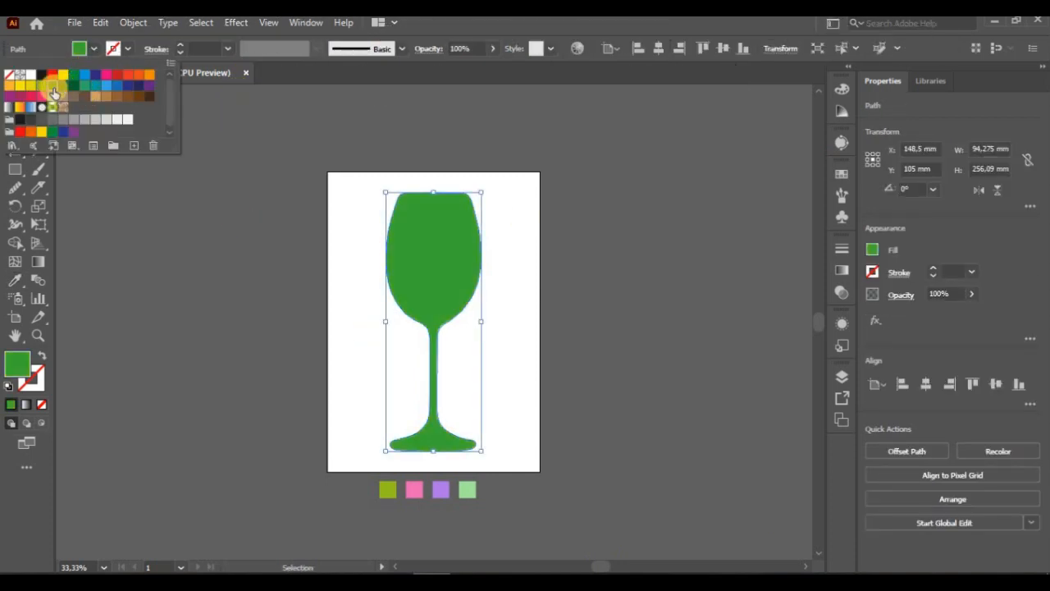
pyautogui.click(37, 90)
pyautogui.click(73, 84)
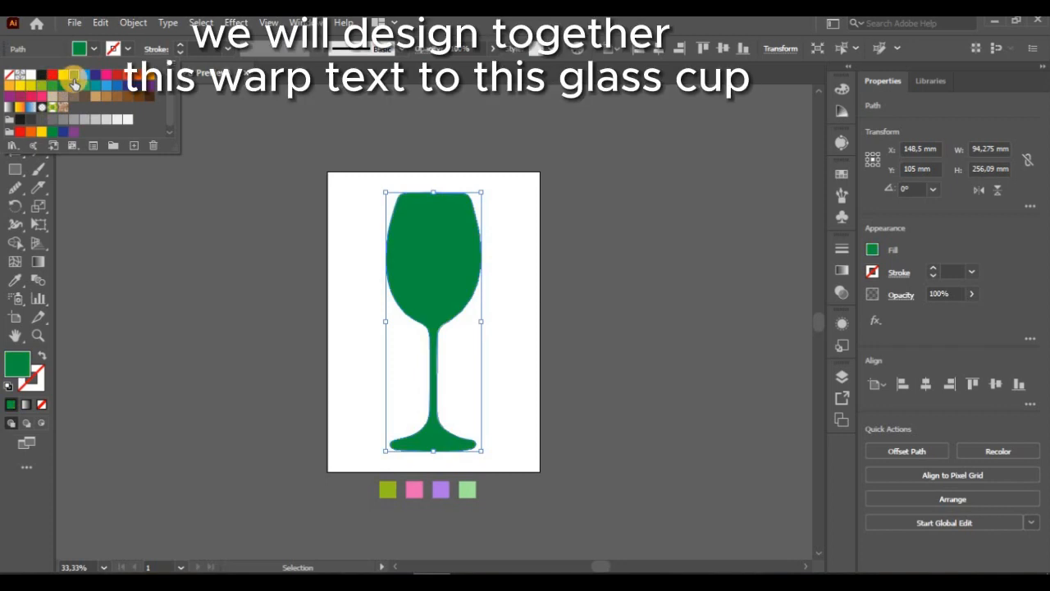
# Recolour the wine glass with the olive green sampled from the square below the artboard and move it to the artboard's left half.
pyautogui.click(18, 283)
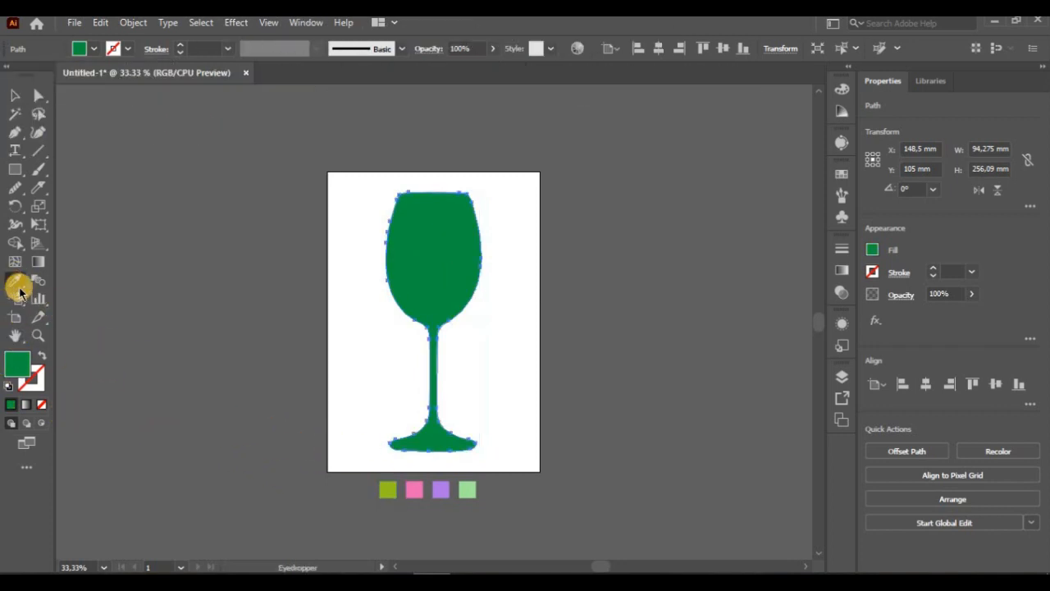
pyautogui.click(387, 489)
pyautogui.click(14, 93)
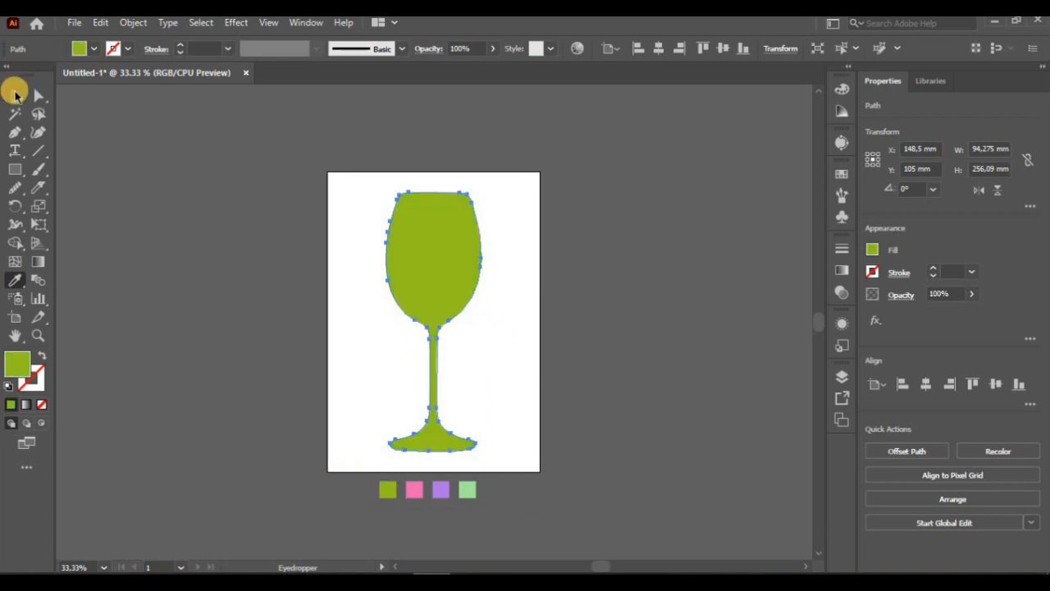
pyautogui.click(511, 320)
pyautogui.moveTo(432, 290); pyautogui.dragTo(386, 283)
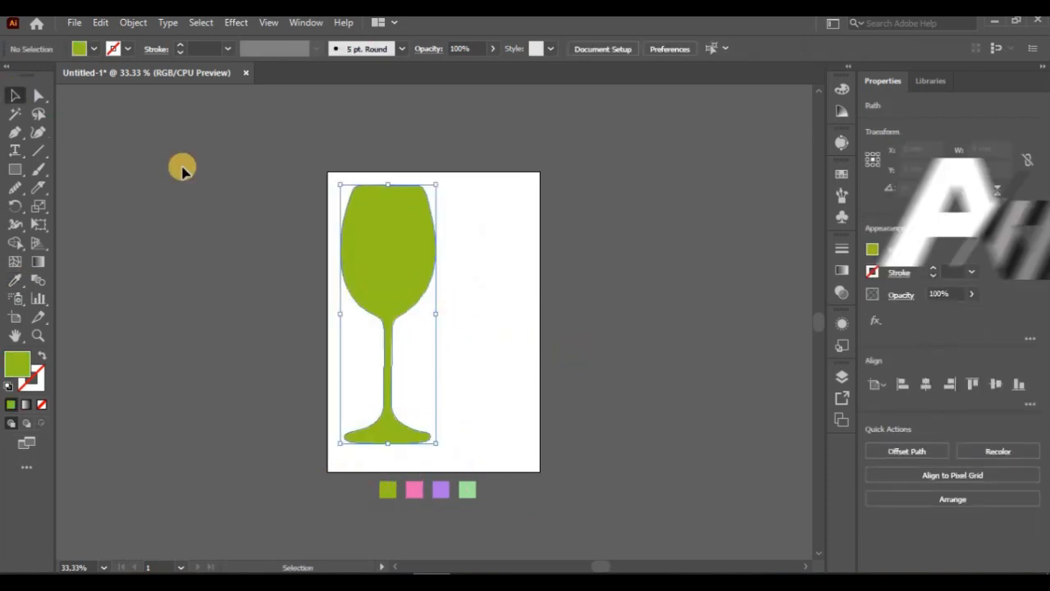
# Add a point text object with the placeholder text and move it beyond the artboard's right edge.
pyautogui.click(182, 170)
pyautogui.click(14, 150)
pyautogui.click(492, 236)
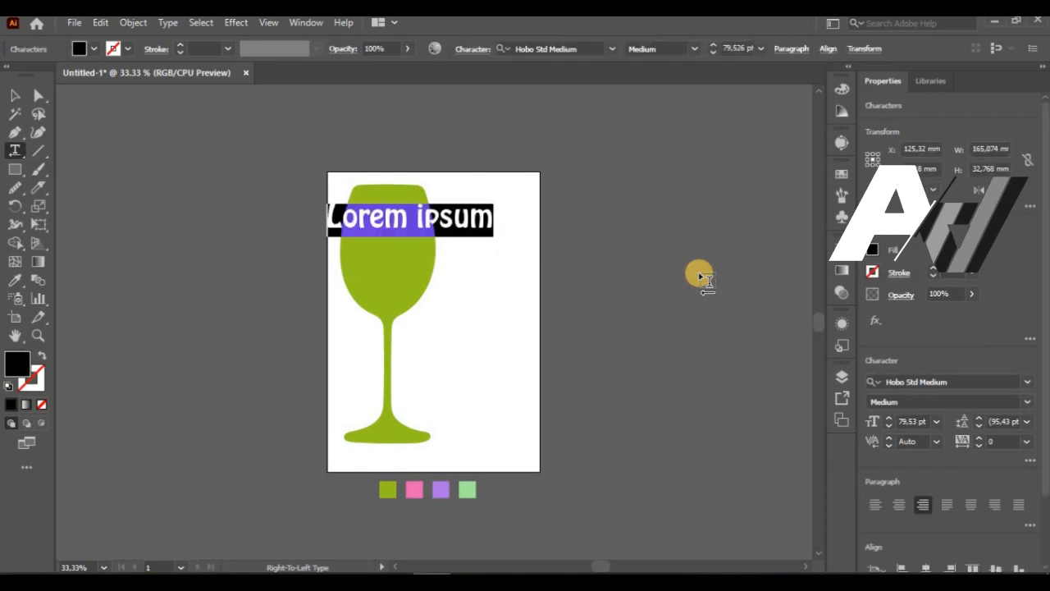
pyautogui.click(14, 93)
pyautogui.moveTo(485, 224); pyautogui.dragTo(663, 211)
# Replace the placeholder text with SWEET.
pyautogui.tripleClick(664, 214)
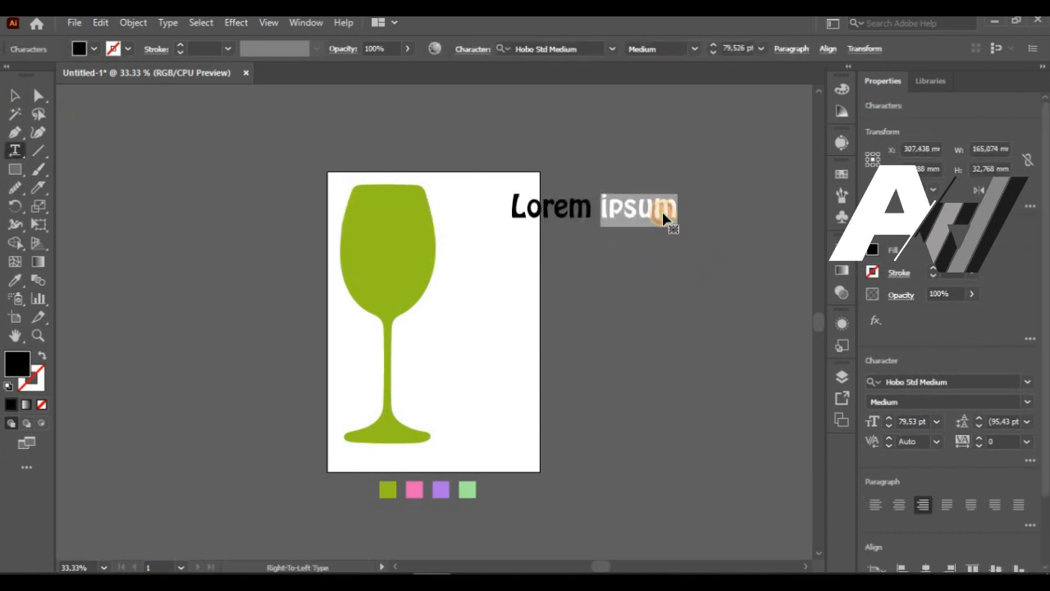
pyautogui.tripleClick(665, 216)
pyautogui.write('Su')
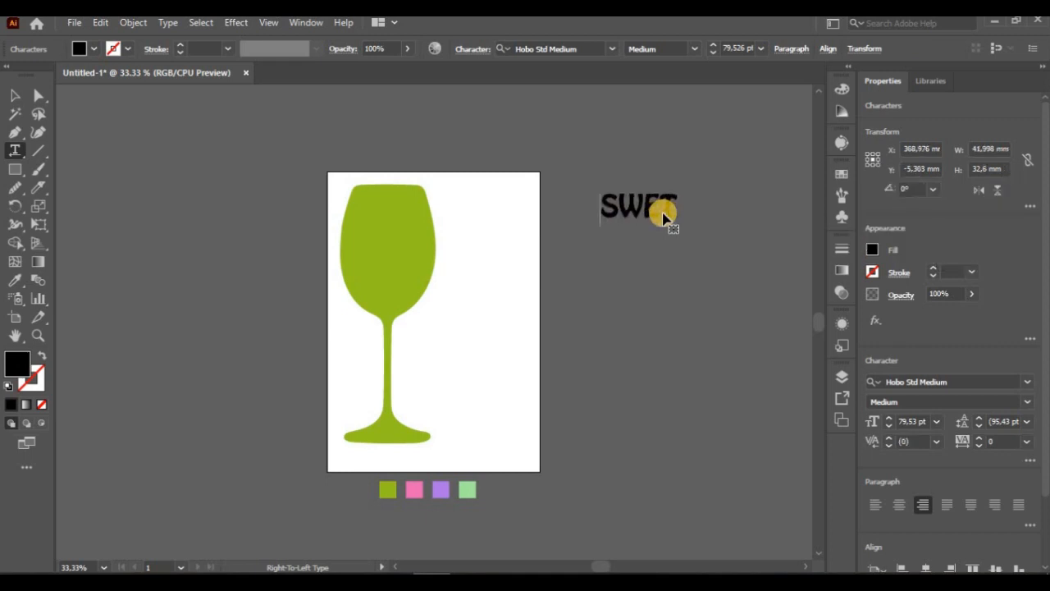
pyautogui.write('EET')
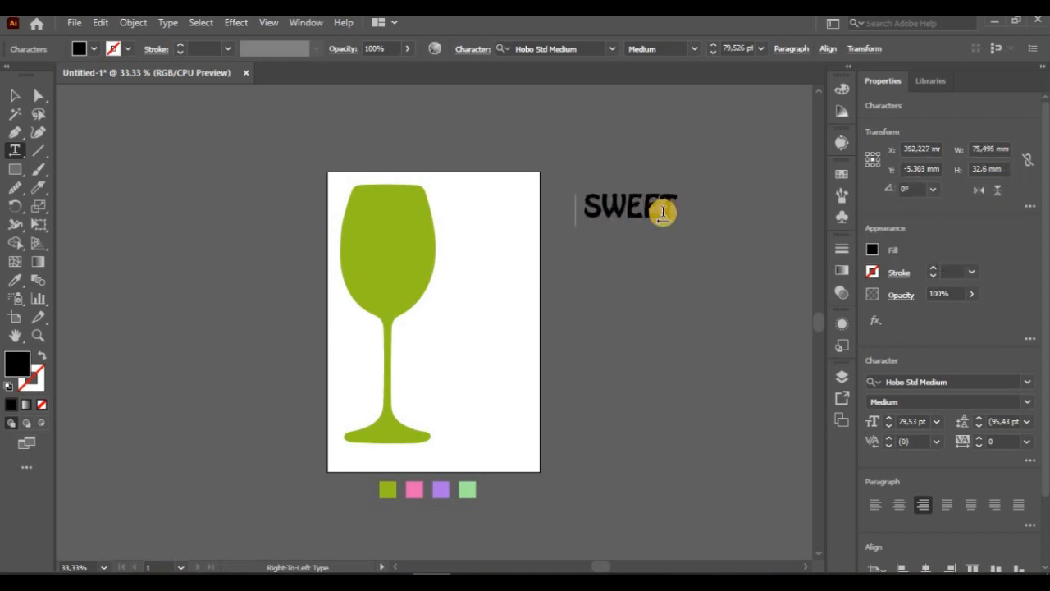
pyautogui.click(15, 95)
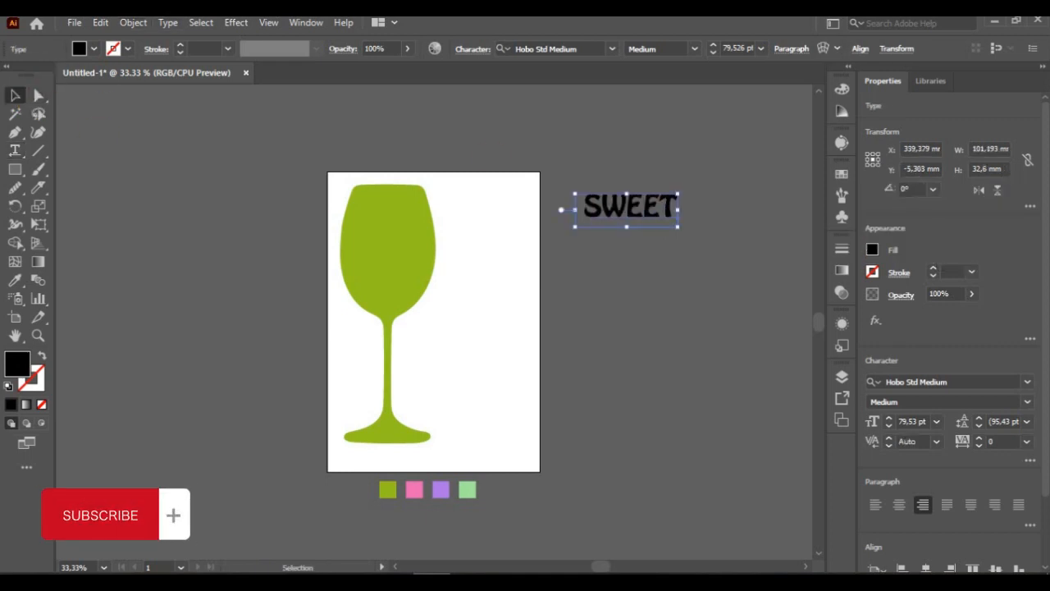
# Set the paragraph alignment of the SWEET text to left.
pyautogui.click(802, 48)
pyautogui.click(652, 176)
pyautogui.click(684, 298)
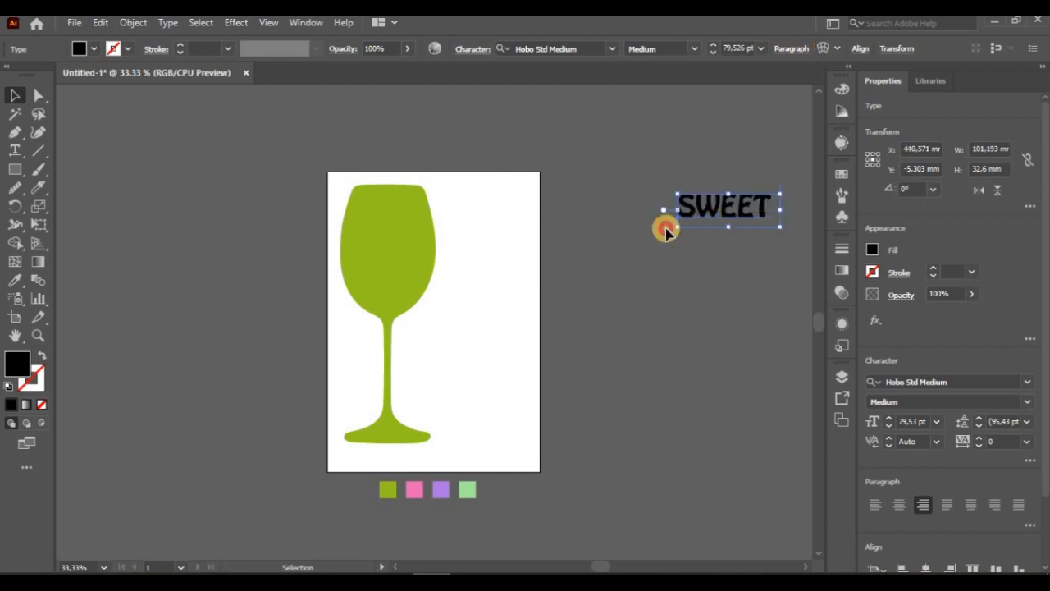
# Move SWEET closer to the glass, duplicate it directly below and change the copy's text to ICE.
pyautogui.moveTo(666, 230); pyautogui.dragTo(568, 276)
pyautogui.doubleClick(568, 277)
pyautogui.write('IC')
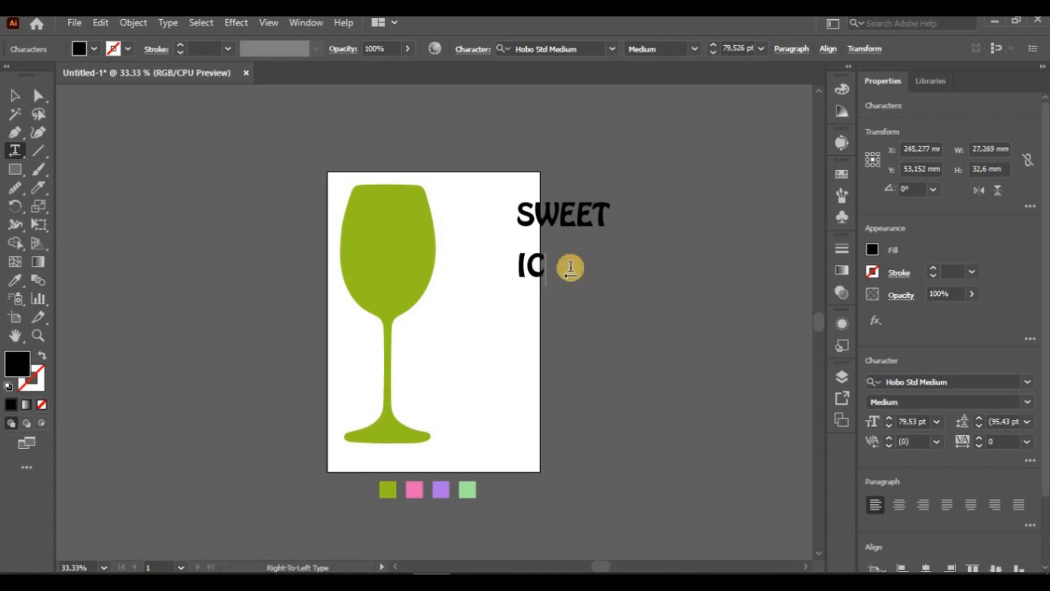
pyautogui.write('E')
pyautogui.click(10, 96)
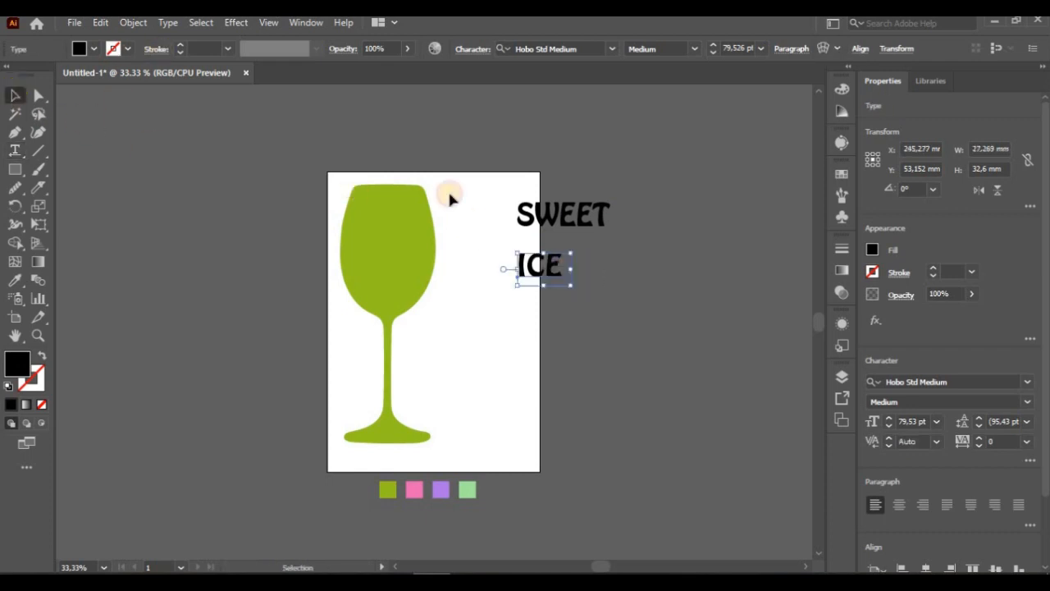
# Centre ICE under SWEET, duplicate it below and change the copy's text to CREAM.
pyautogui.moveTo(558, 270); pyautogui.dragTo(579, 320)
pyautogui.tripleClick(579, 320)
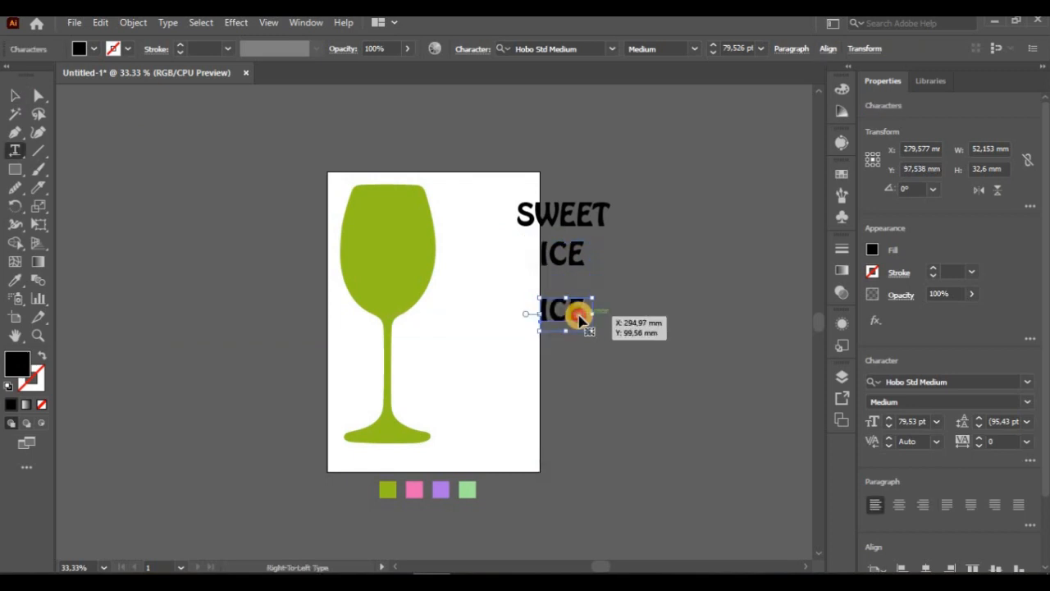
pyautogui.write('CREAM')
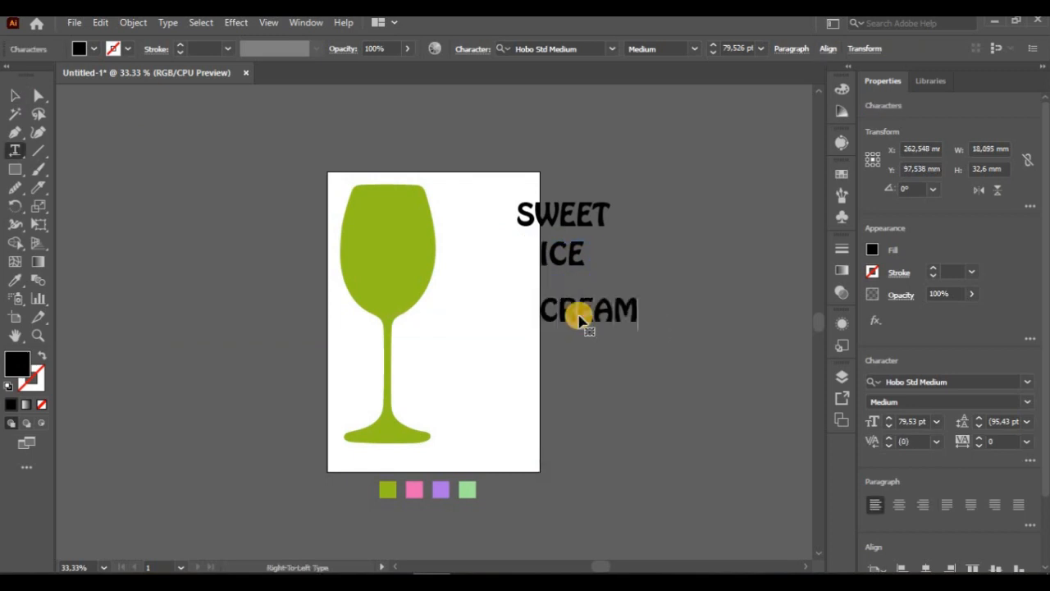
pyautogui.click(10, 97)
# Move SWEET beside the glass's bowl and colour it with the pink sampled from the square below the artboard.
pyautogui.moveTo(562, 215); pyautogui.dragTo(514, 207)
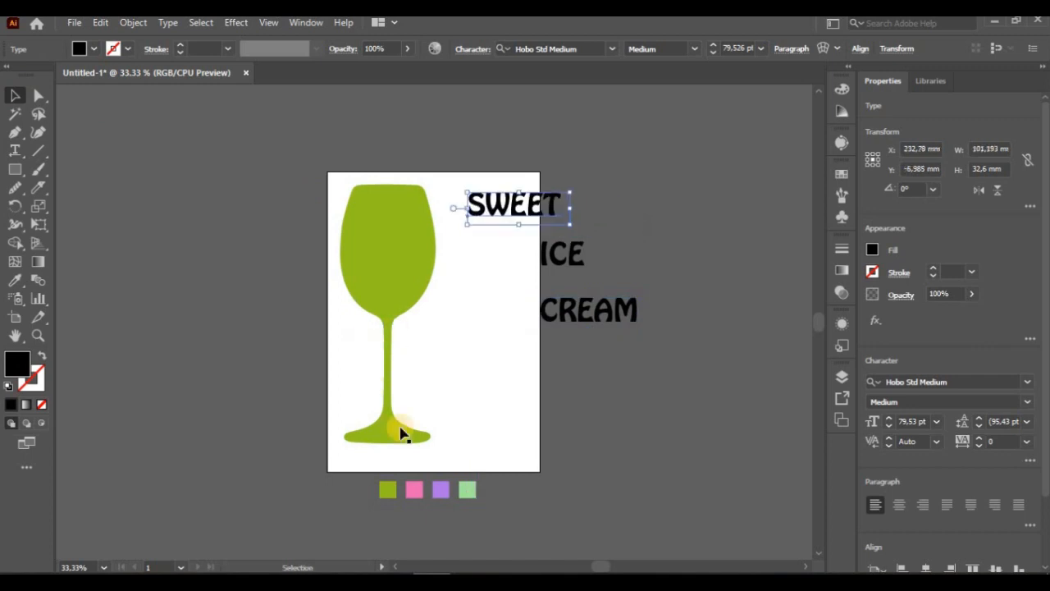
pyautogui.click(18, 282)
pyautogui.click(412, 489)
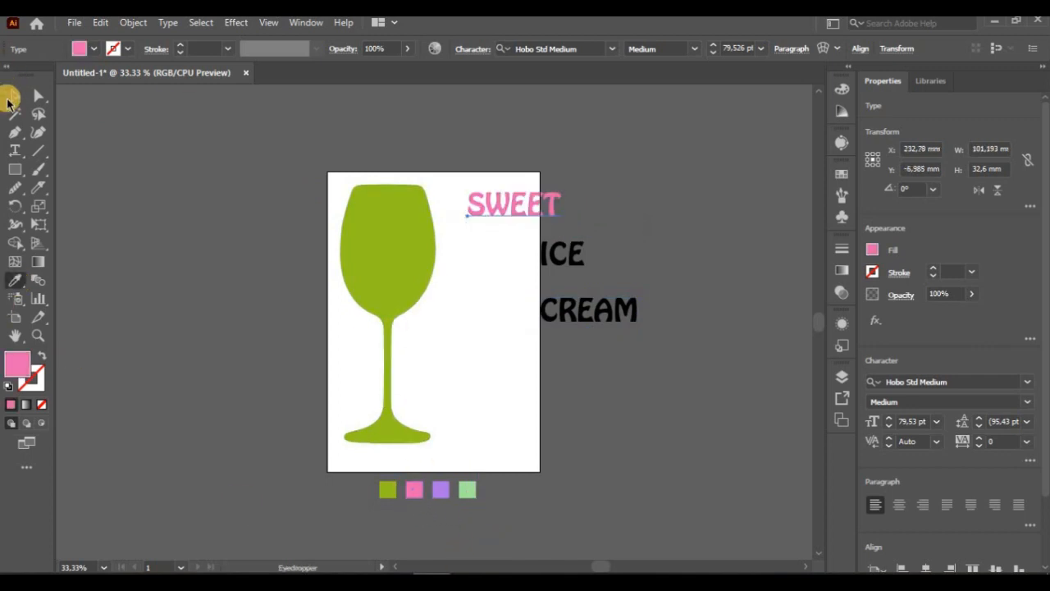
# Move ICE under SWEET and colour it with the purple sampled from the square below the artboard.
pyautogui.click(14, 99)
pyautogui.moveTo(561, 256); pyautogui.dragTo(502, 255)
pyautogui.click(15, 280)
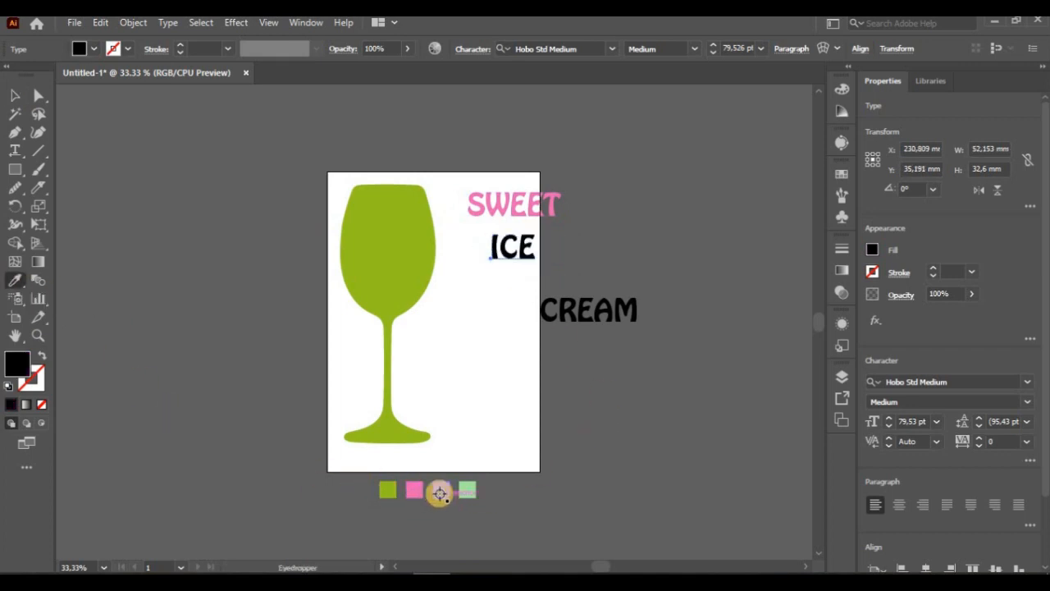
pyautogui.click(440, 490)
pyautogui.click(14, 96)
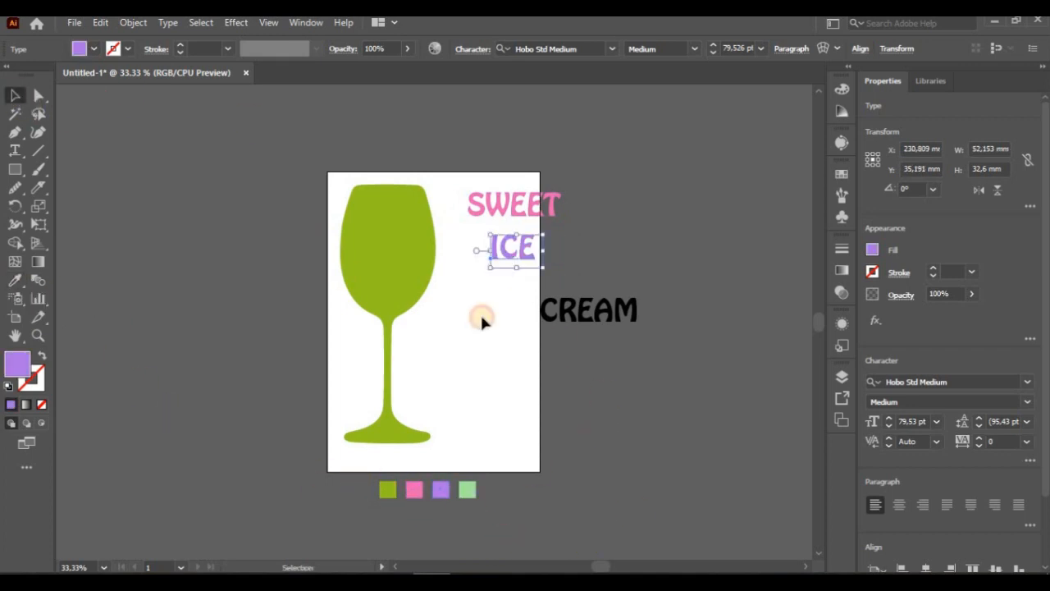
# Colour CREAM with the light green sampled from the square below the artboard and place it under ICE.
pyautogui.click(557, 323)
pyautogui.click(15, 280)
pyautogui.click(468, 490)
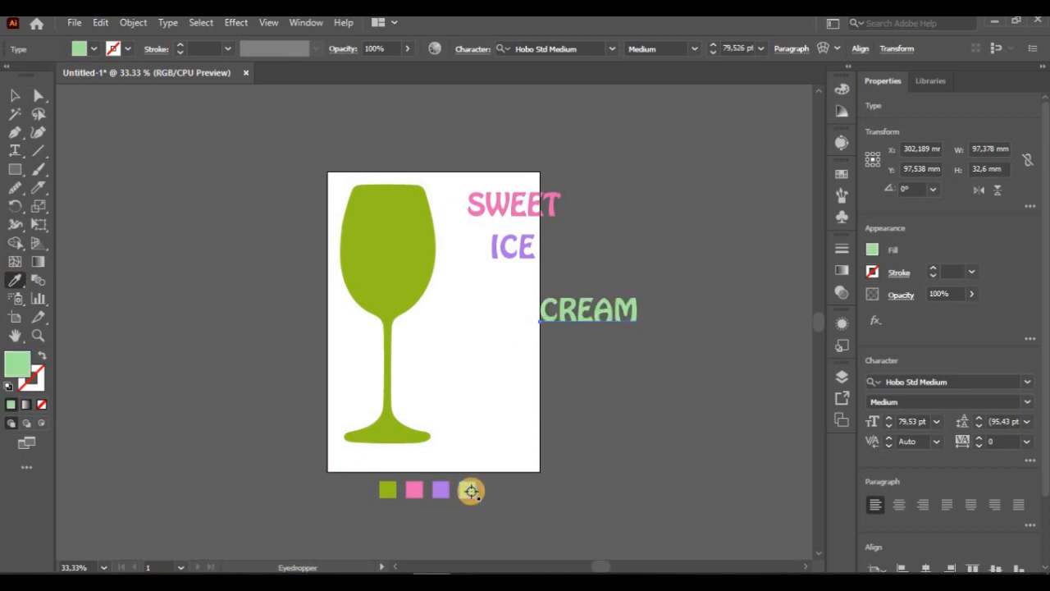
pyautogui.click(14, 95)
pyautogui.moveTo(568, 316); pyautogui.dragTo(504, 305)
pyautogui.click(596, 303)
# Bring the wine glass to the front, above all the texts, and check its place in the layer stack.
pyautogui.click(433, 256)
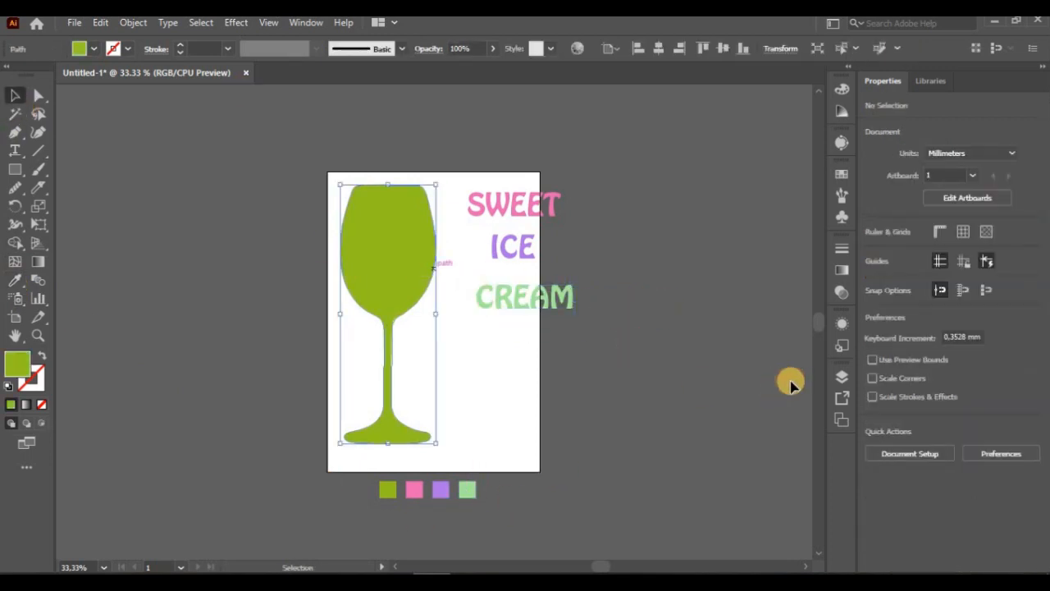
pyautogui.click(840, 376)
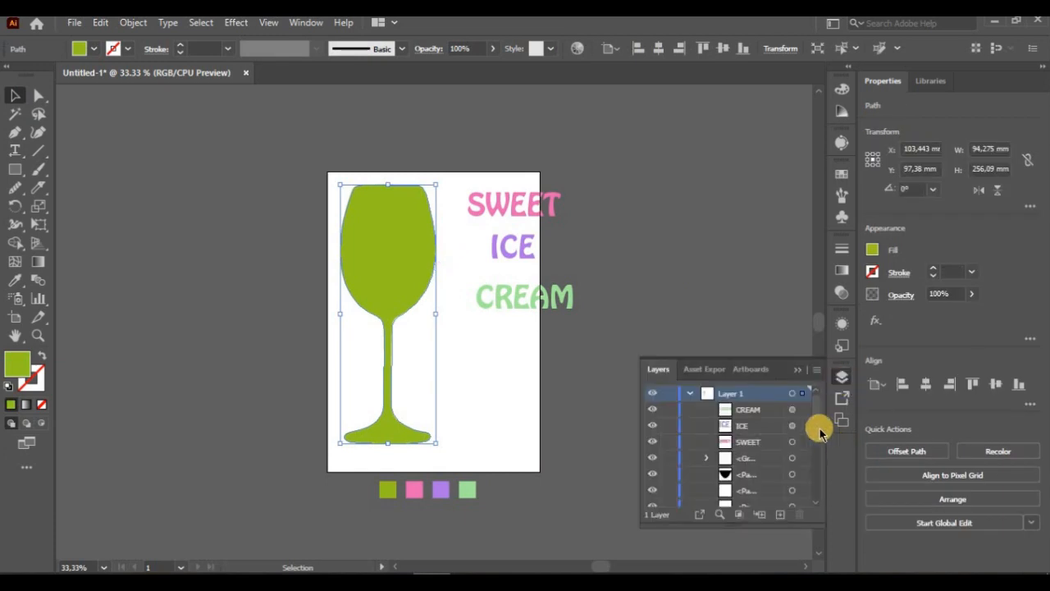
pyautogui.moveTo(820, 433); pyautogui.dragTo(818, 493)
pyautogui.click(791, 499)
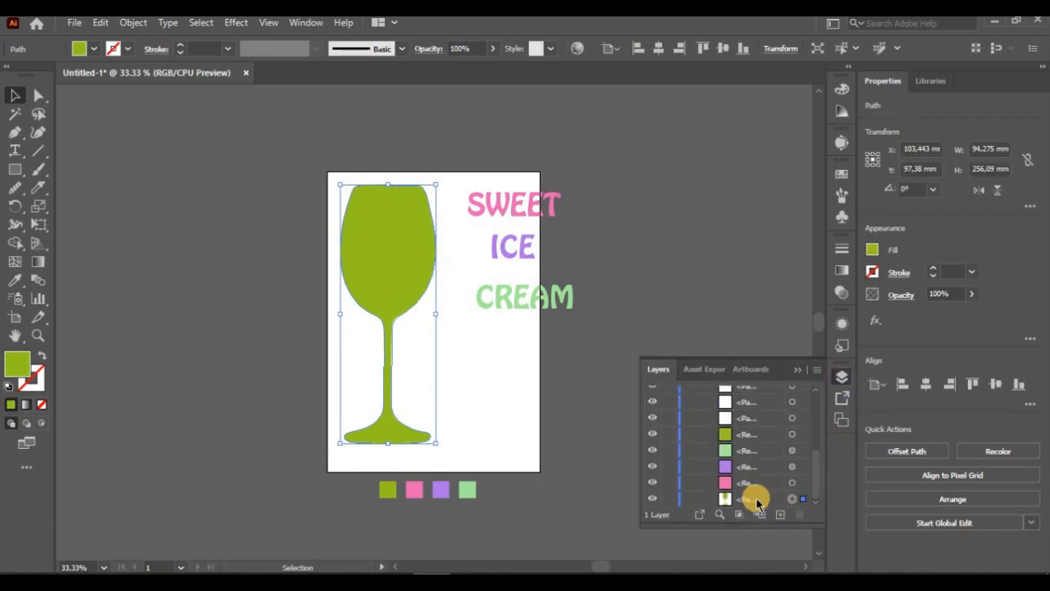
pyautogui.rightClick(411, 265)
pyautogui.moveTo(441, 501)
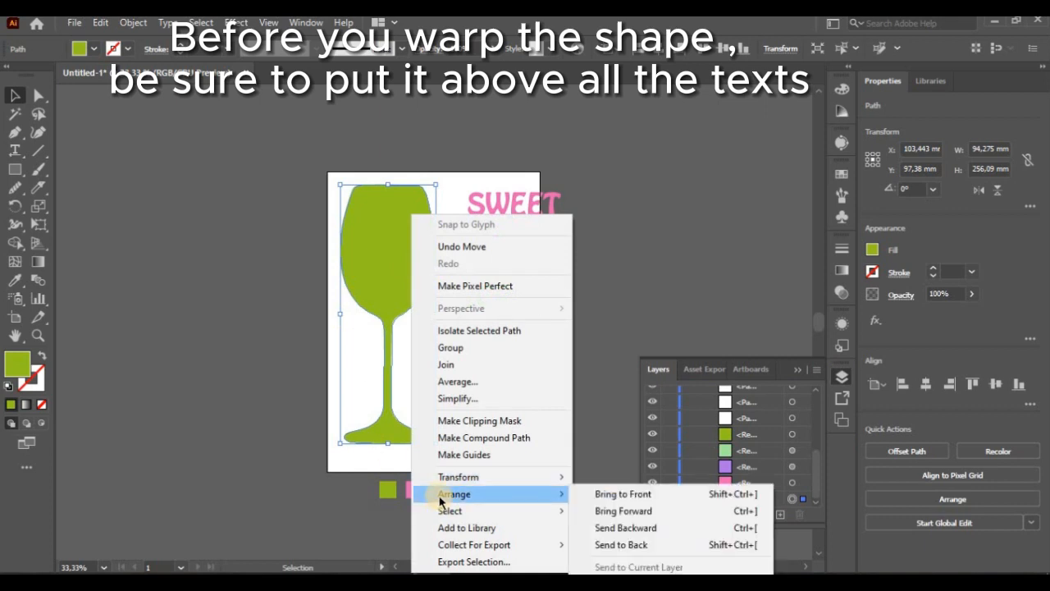
pyautogui.click(623, 494)
pyautogui.scroll(5, 811, 418)
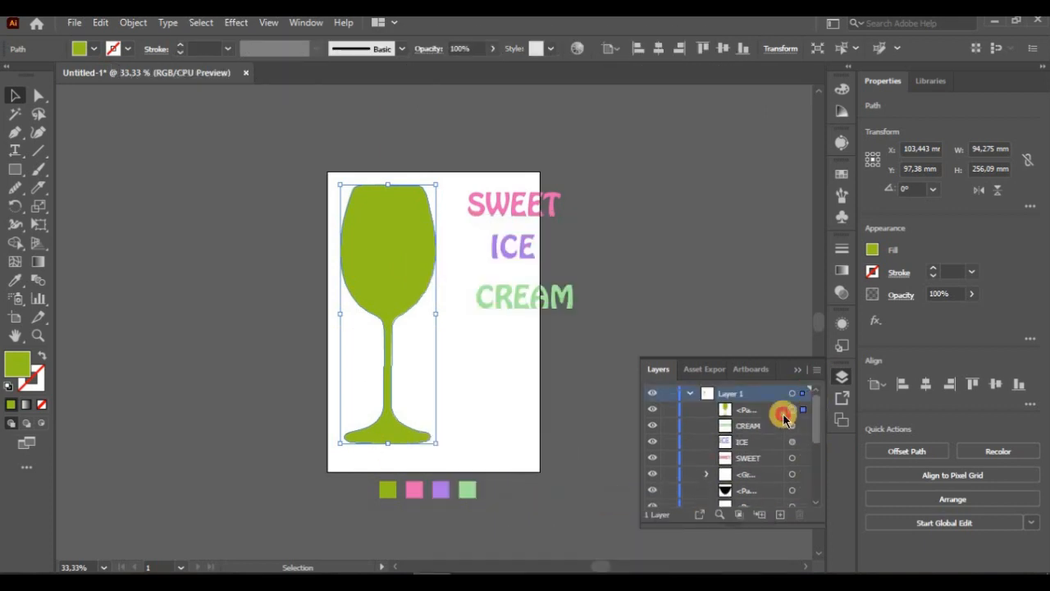
pyautogui.click(767, 412)
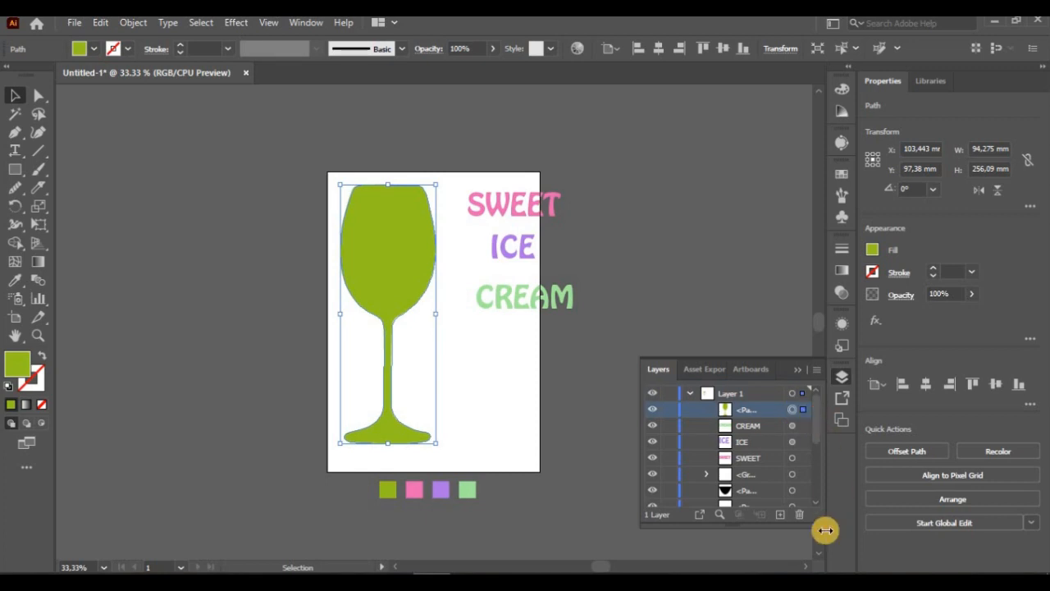
pyautogui.click(802, 369)
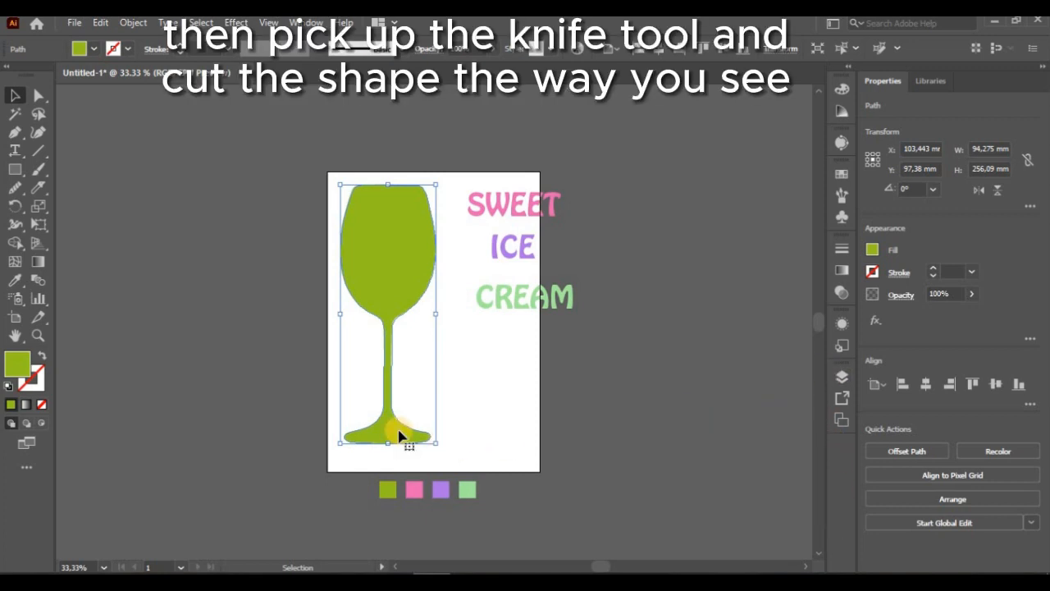
# Cut the wine glass with the Knife tool below the rim, across the bowl's middle, at the bowl's bottom and above the foot.
pyautogui.moveTo(37, 190)
pyautogui.mouseDown()
pyautogui.moveTo(100, 206)
pyautogui.moveTo(105, 224)
pyautogui.mouseUp()
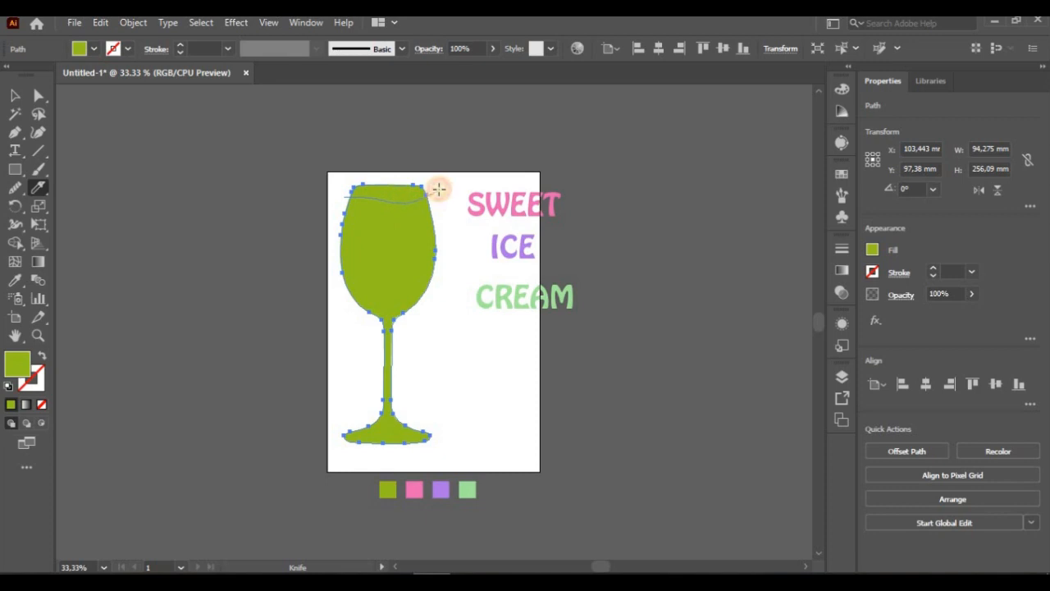
pyautogui.moveTo(439, 190); pyautogui.dragTo(439, 190)
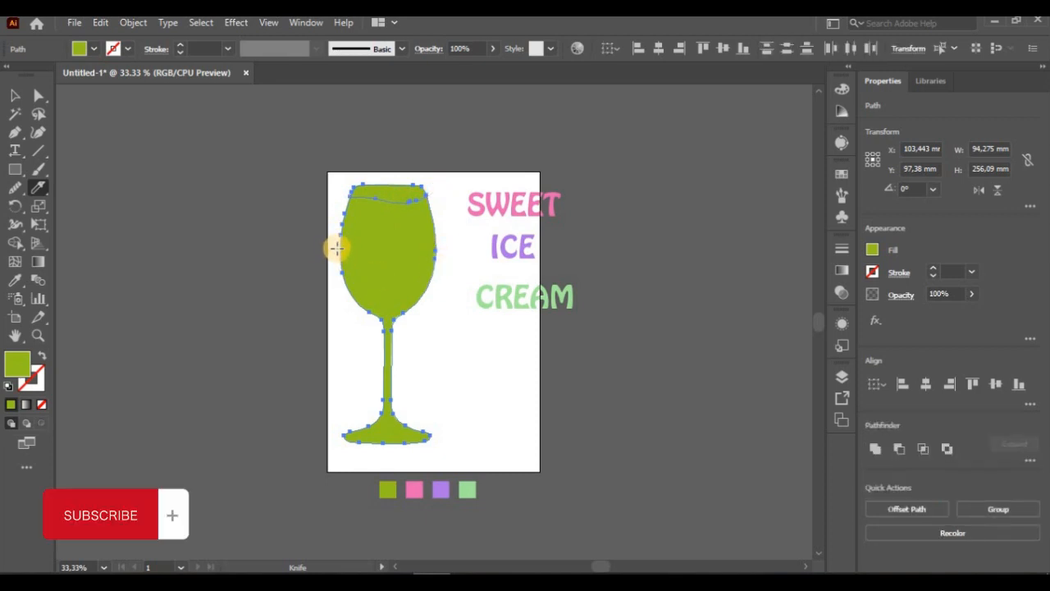
pyautogui.moveTo(353, 250)
pyautogui.mouseDown()
pyautogui.moveTo(392, 259)
pyautogui.moveTo(452, 237)
pyautogui.mouseUp()
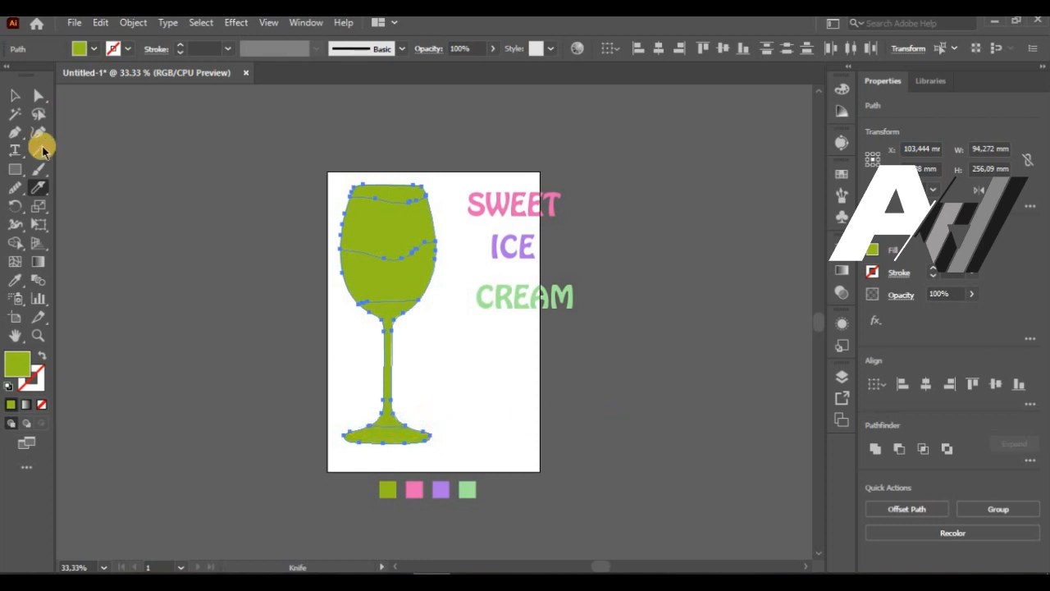
# Nudge the glass's foot and stem slightly down and the rim slightly up to open gaps at the cuts.
pyautogui.click(15, 95)
pyautogui.click(425, 445)
pyautogui.click(425, 439)
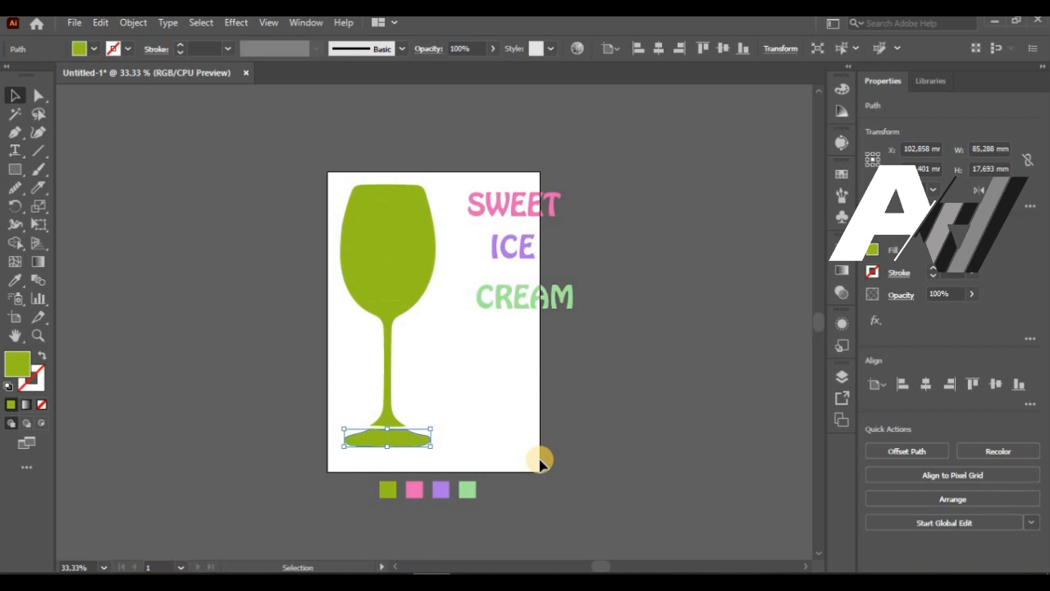
pyautogui.click(380, 306)
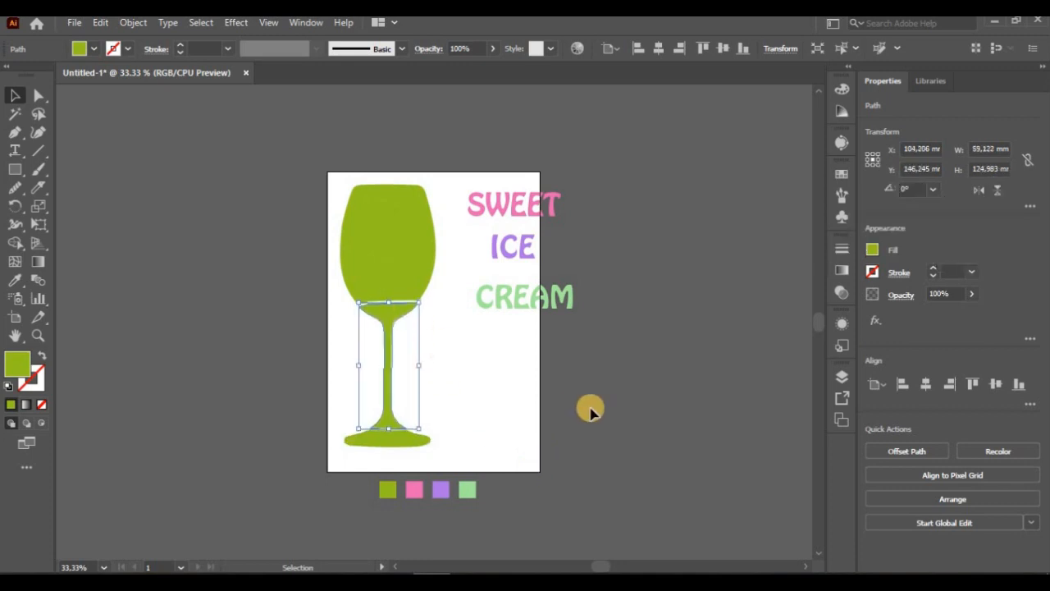
pyautogui.click(395, 205)
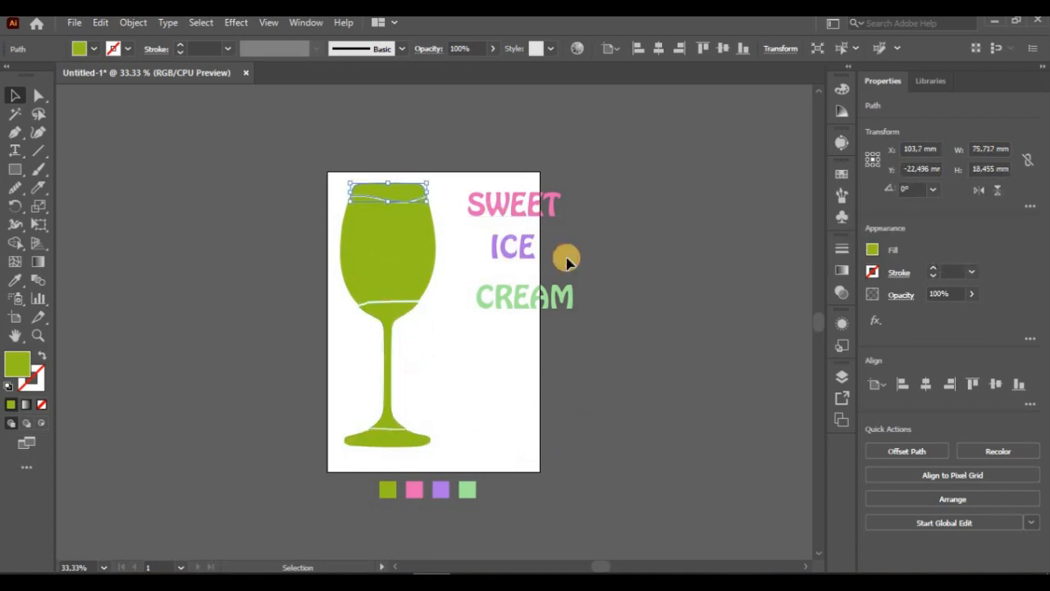
pyautogui.click(411, 257)
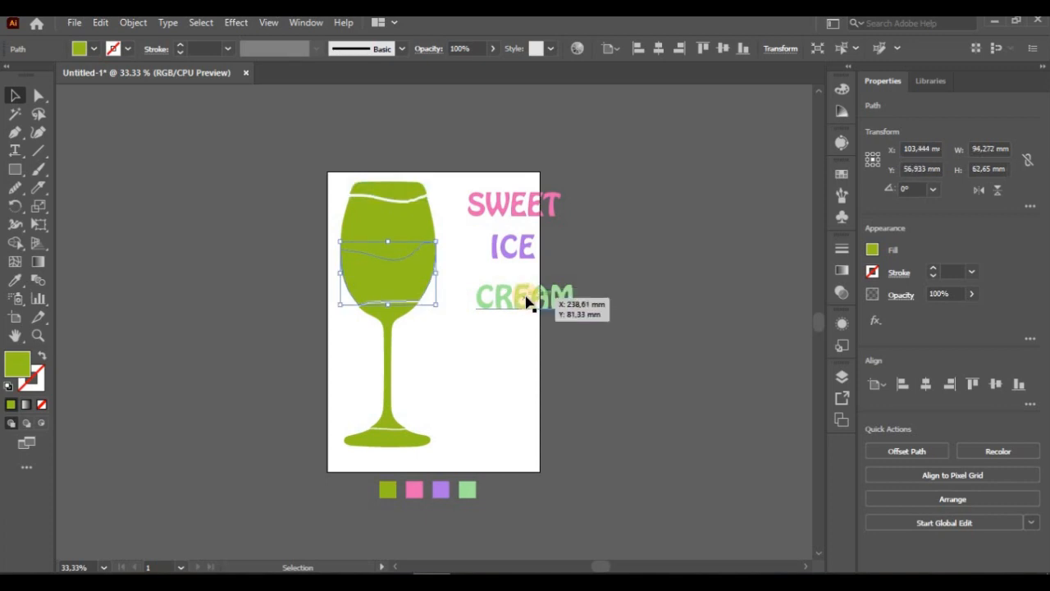
# Nudge the upper bowl section up slightly and raise the rim further to keep a clear gap between them.
pyautogui.click(397, 234)
pyautogui.press('Up')
pyautogui.press('Up')
pyautogui.press('Up')
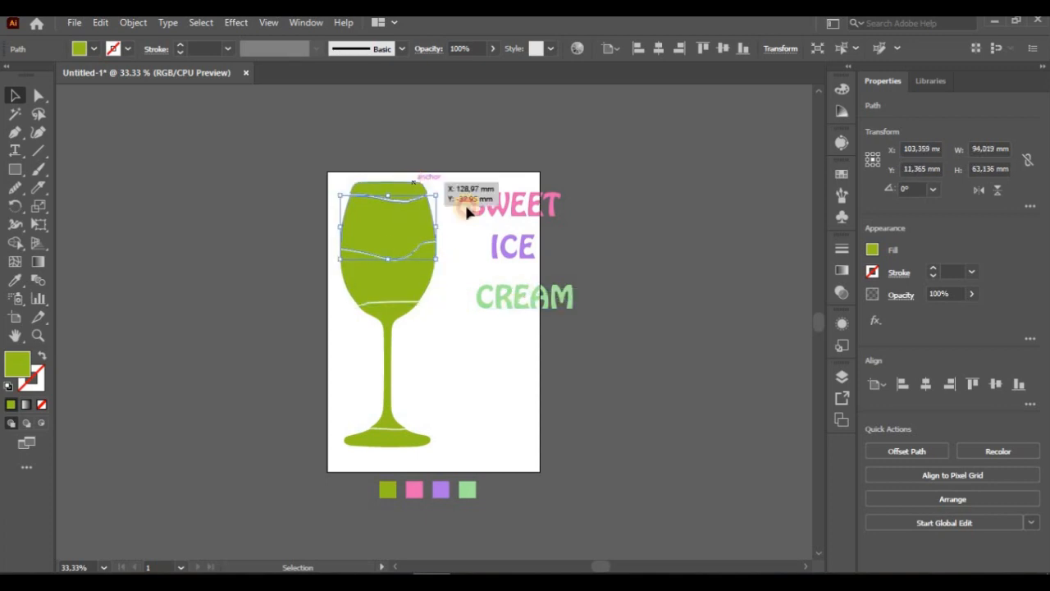
pyautogui.click(413, 183)
pyautogui.press('Up')
pyautogui.press('Up')
pyautogui.press('Up')
pyautogui.press('Up')
pyautogui.press('Up')
# Widen the remaining gaps by nudging the upper bowl section up and the lower bowl, stem and foot down.
pyautogui.click(396, 246)
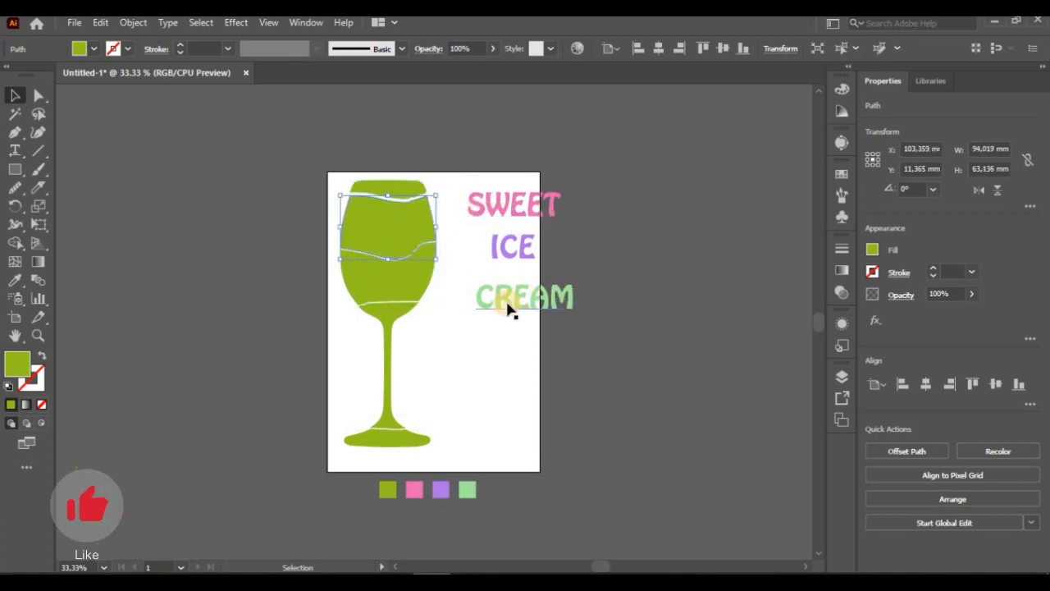
pyautogui.click(401, 278)
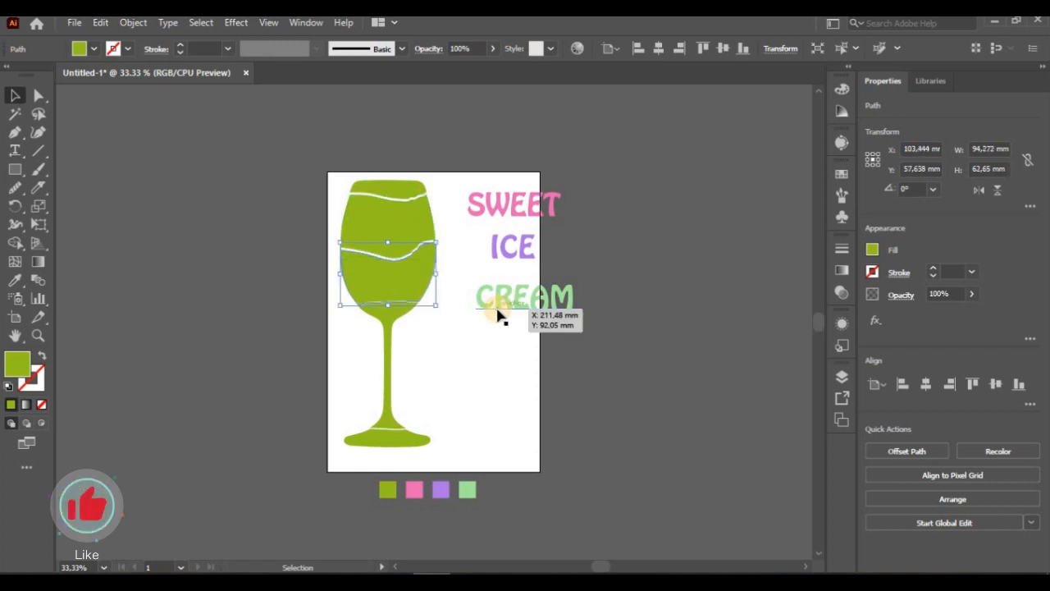
pyautogui.click(387, 370)
pyautogui.click(389, 452)
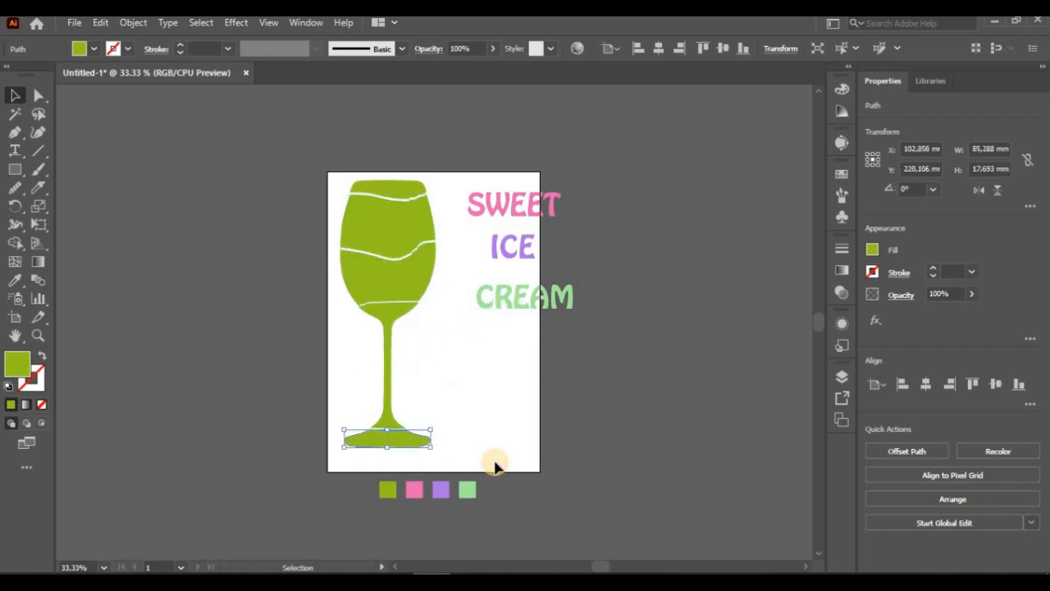
pyautogui.click(394, 342)
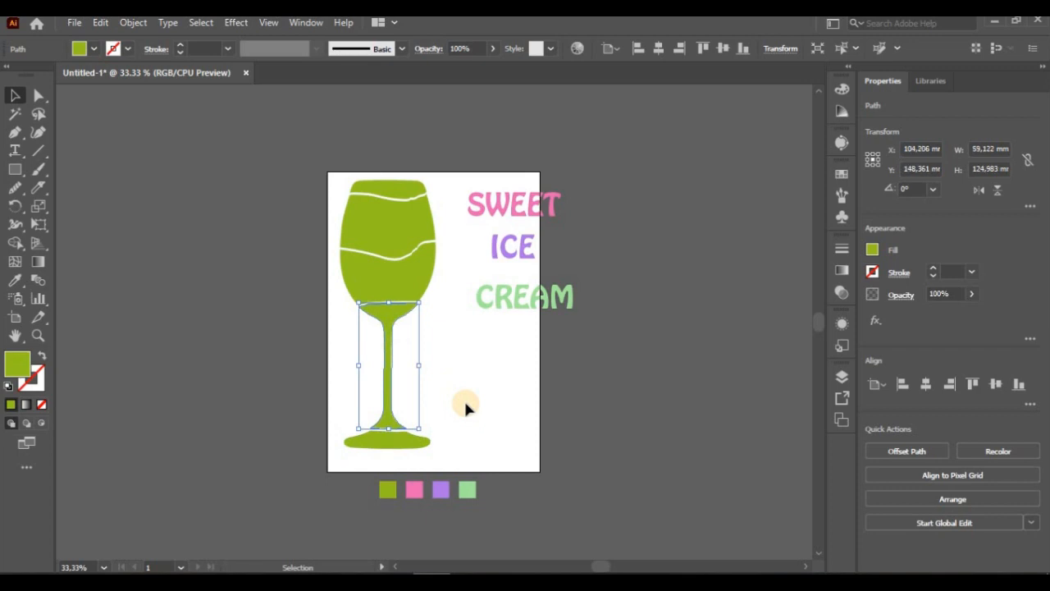
pyautogui.press('Up')
pyautogui.press('Up')
pyautogui.moveTo(484, 436); pyautogui.dragTo(403, 447)
pyautogui.click(550, 481)
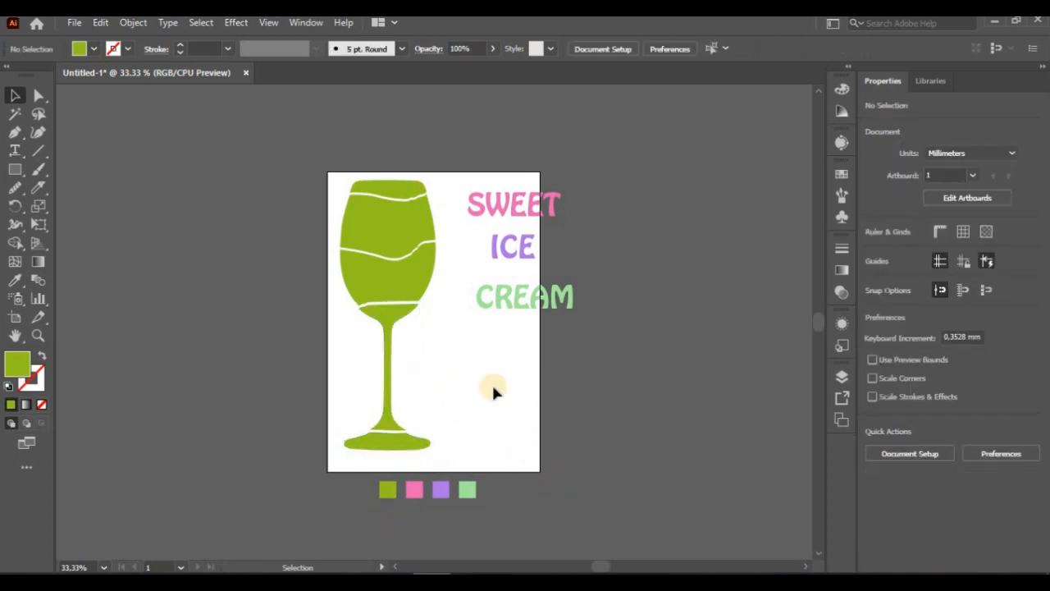
pyautogui.click(731, 400)
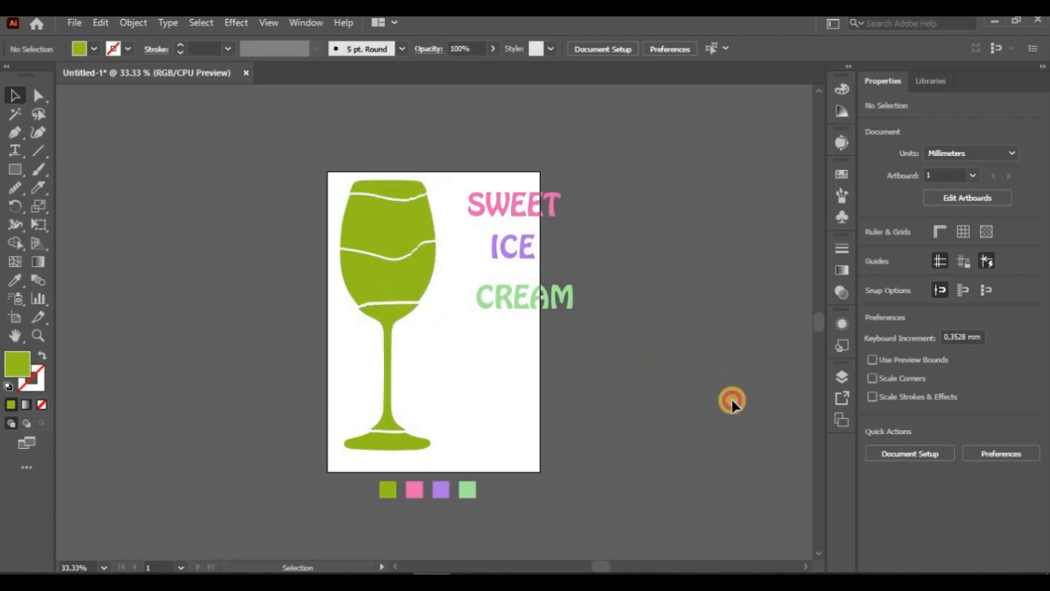
# Inspect the gap between the stem and the foot up close.
pyautogui.click(422, 223)
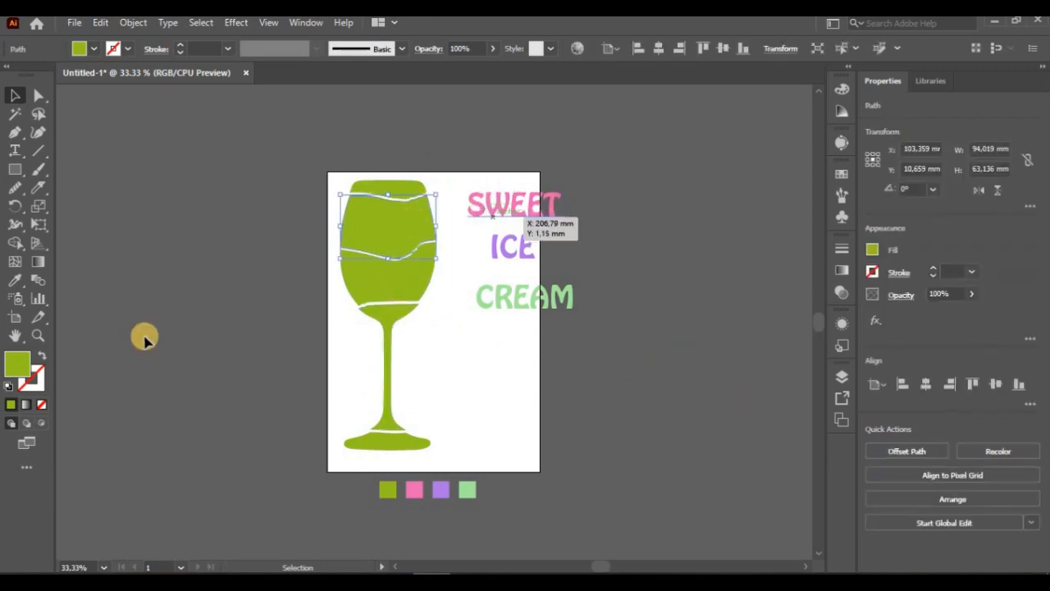
pyautogui.click(36, 335)
pyautogui.moveTo(326, 396); pyautogui.dragTo(466, 484)
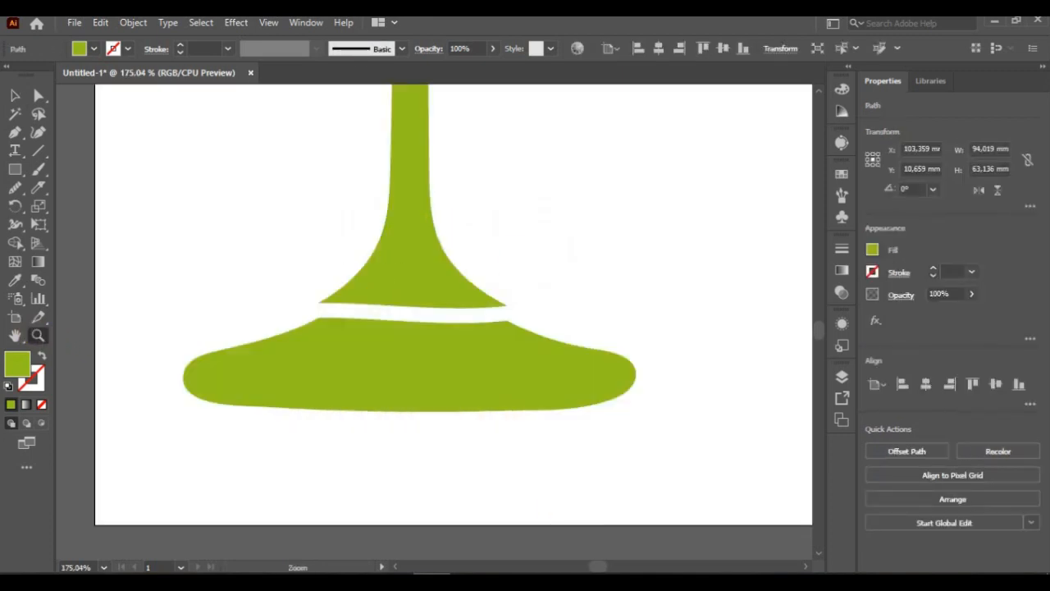
pyautogui.click(404, 409)
pyautogui.click(403, 289)
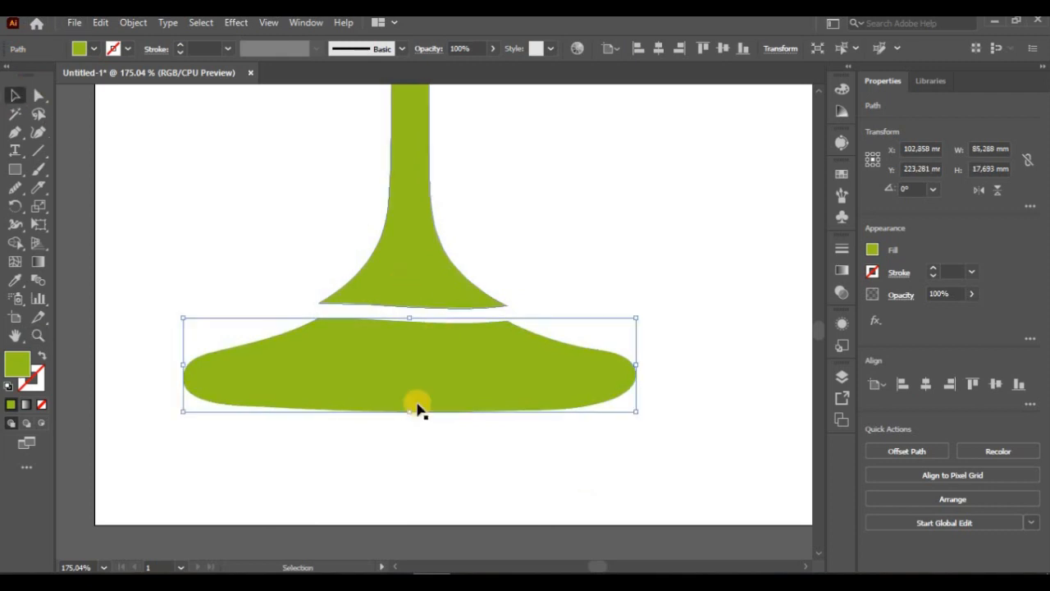
pyautogui.click(100, 566)
pyautogui.click(107, 554)
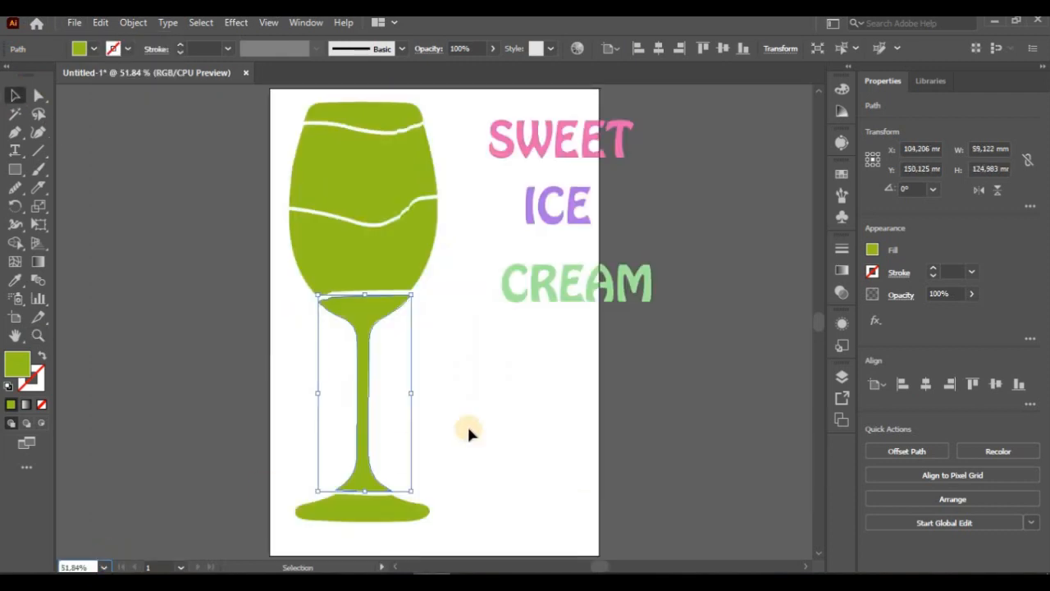
# Convert the texts SWEET, ICE and CREAM to outlines.
pyautogui.click(541, 154)
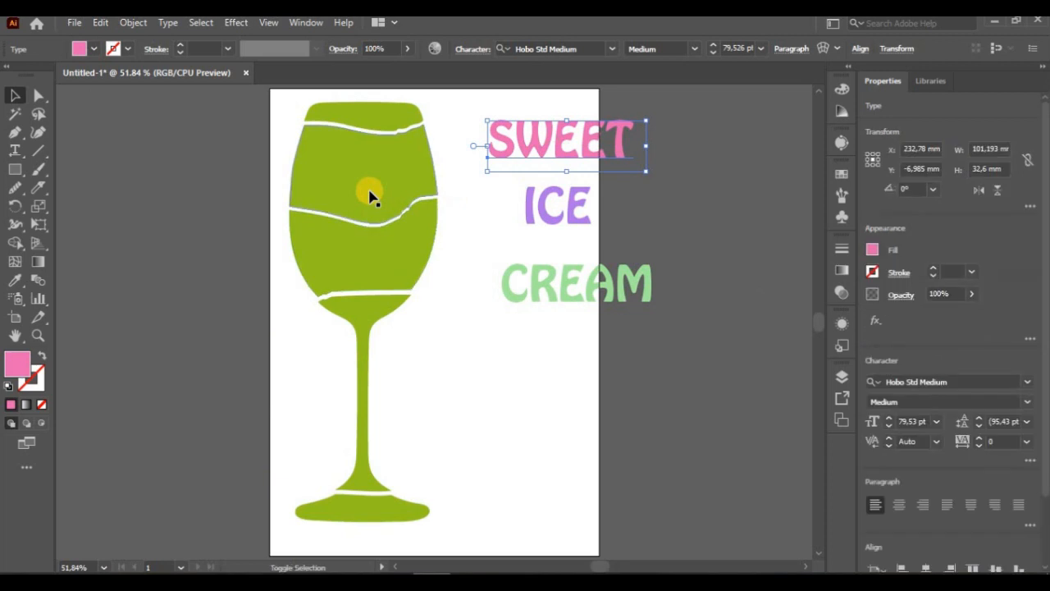
pyautogui.keyDown('shift'); pyautogui.click(588, 214); pyautogui.keyUp('shift')
pyautogui.keyDown('shift'); pyautogui.click(586, 285); pyautogui.keyUp('shift')
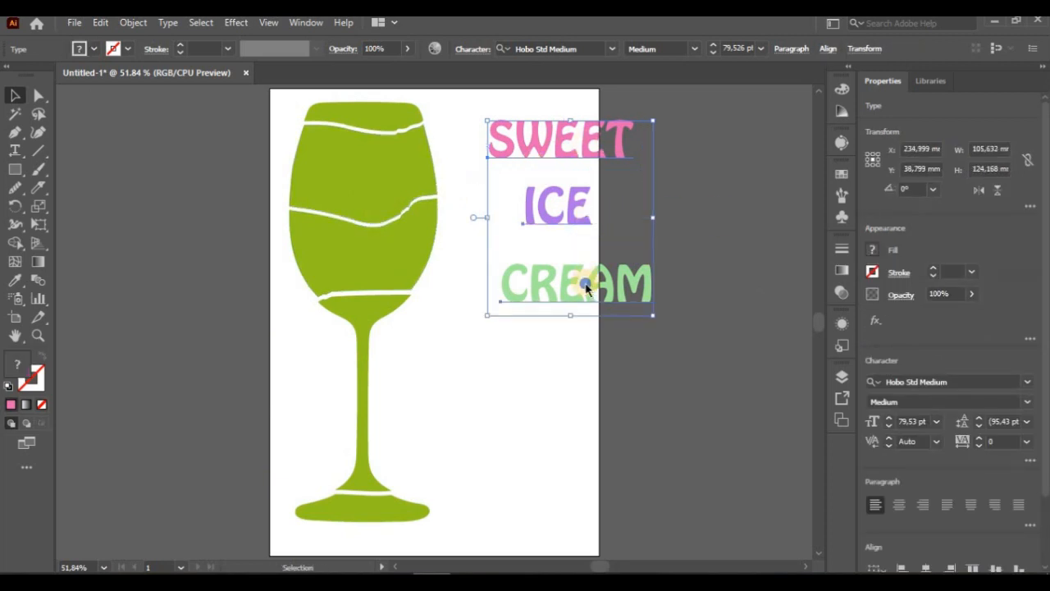
pyautogui.rightClick(585, 284)
pyautogui.click(707, 360)
pyautogui.click(681, 389)
# Warp SWEET into the upper bowl section with Envelope Distort, Make with Top Object.
pyautogui.click(571, 153)
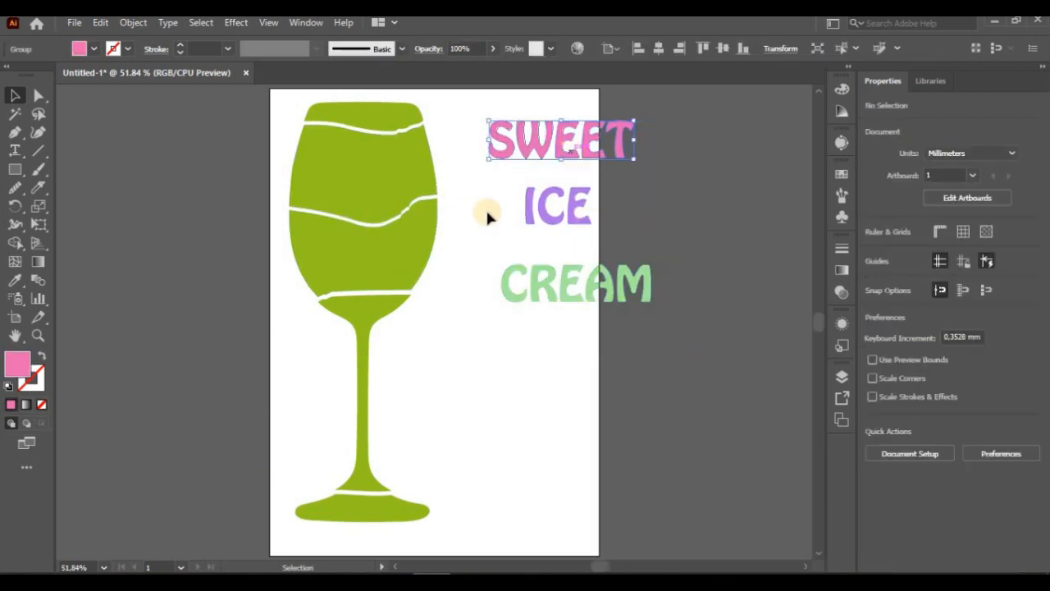
pyautogui.keyDown('shift'); pyautogui.click(397, 177); pyautogui.keyUp('shift')
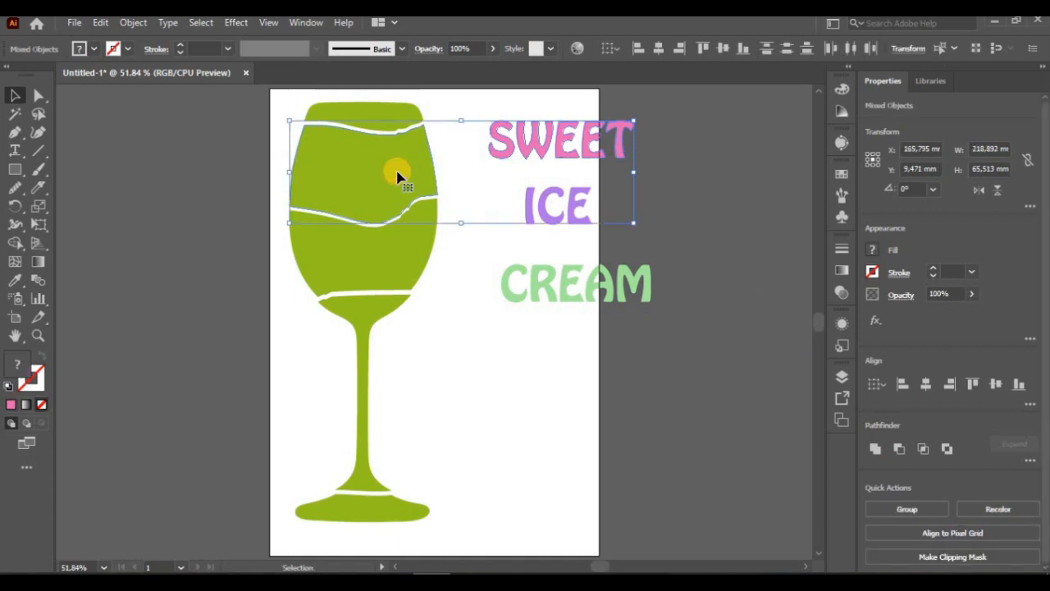
pyautogui.click(133, 22)
pyautogui.moveTo(195, 473)
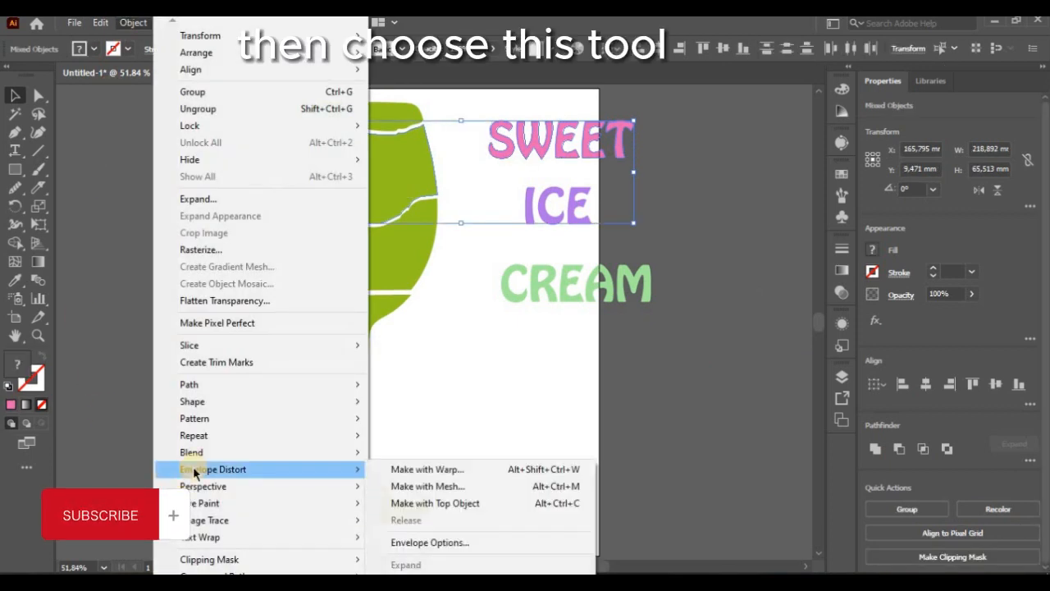
pyautogui.click(394, 503)
pyautogui.click(684, 191)
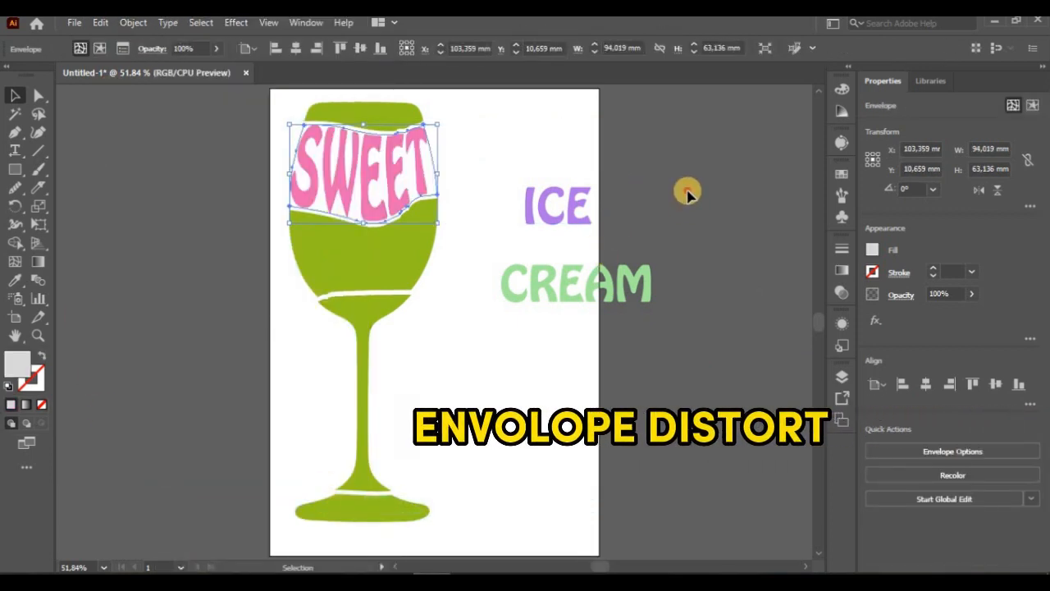
# Warp ICE into the lower bowl section with Envelope Distort, Make with Top Object.
pyautogui.click(523, 222)
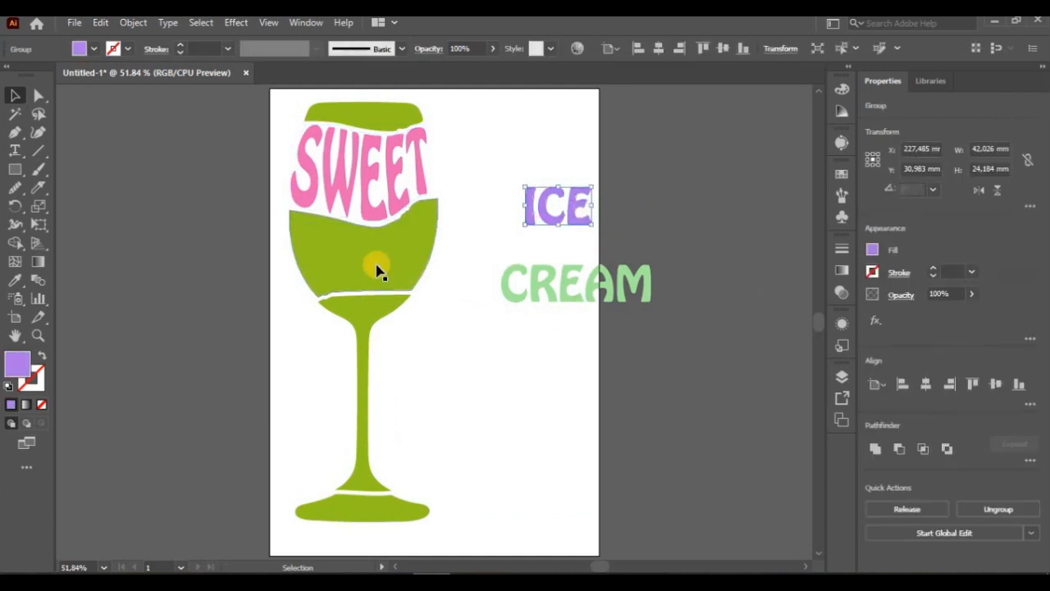
pyautogui.keyDown('shift'); pyautogui.click(376, 269); pyautogui.keyUp('shift')
pyautogui.click(130, 22)
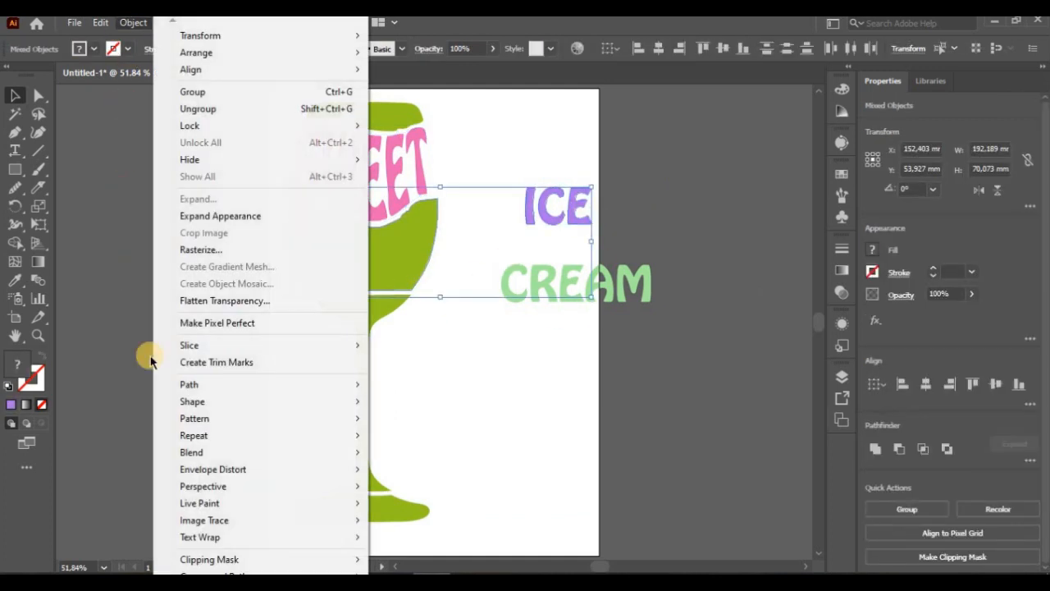
pyautogui.moveTo(329, 469)
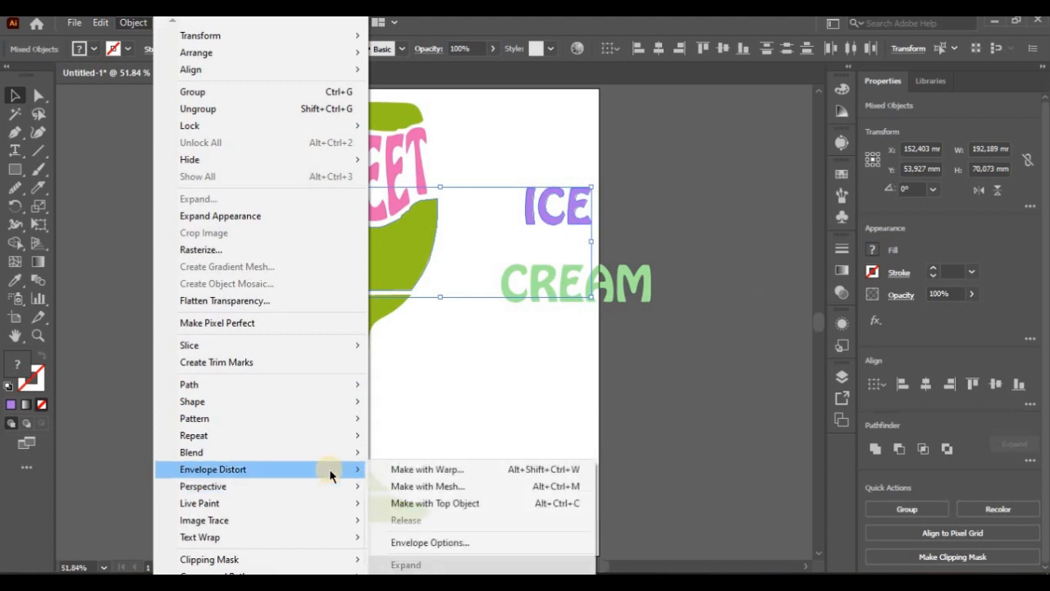
pyautogui.click(403, 498)
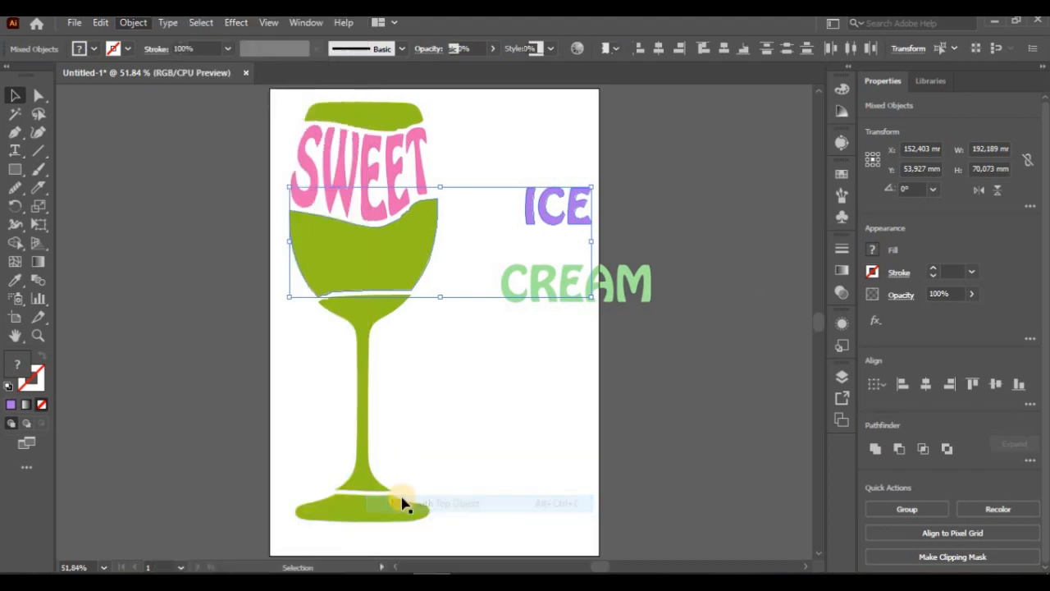
# Rotate CREAM to 270° so it reads downward, place it beside the stem and enlarge it slightly.
pyautogui.moveTo(598, 314); pyautogui.dragTo(537, 366)
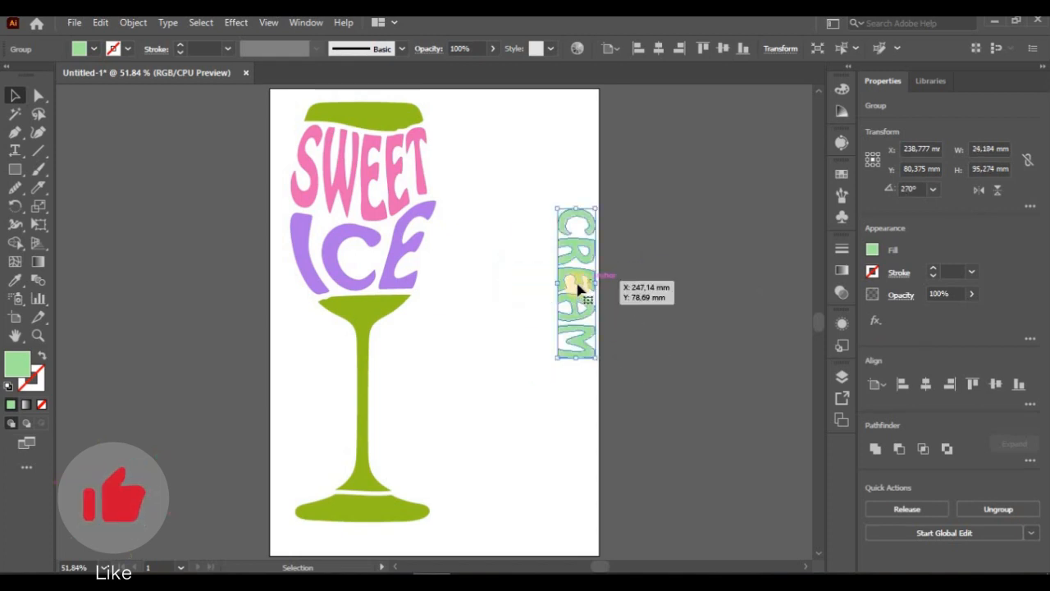
pyautogui.moveTo(574, 281); pyautogui.dragTo(500, 414)
pyautogui.moveTo(513, 471); pyautogui.dragTo(518, 490)
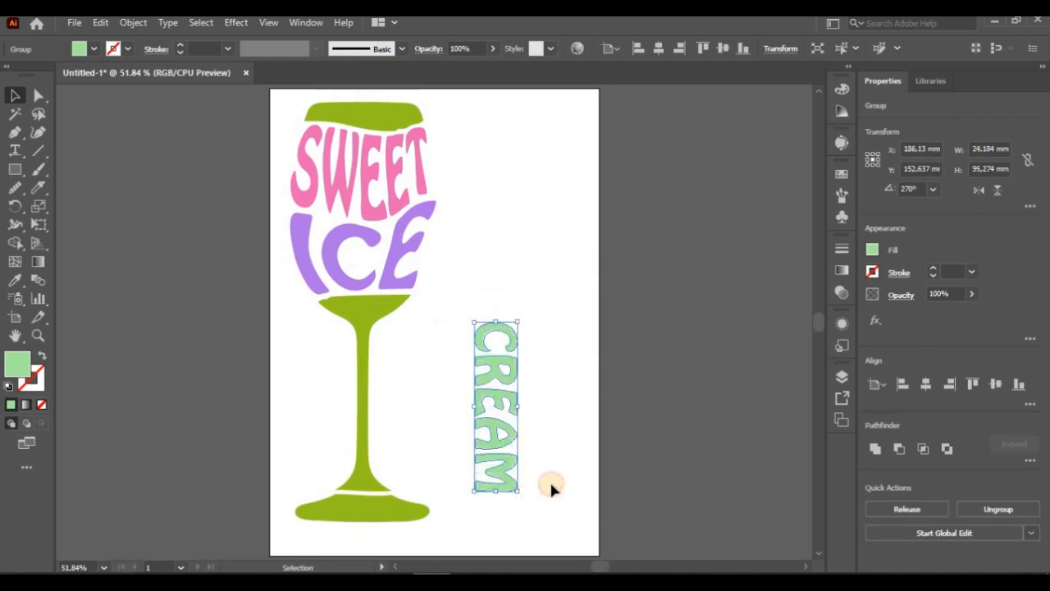
# Warp the rotated CREAM into the stem section with Envelope Distort, Make with Top Object.
pyautogui.keyDown('shift'); pyautogui.click(366, 374); pyautogui.keyUp('shift')
pyautogui.click(132, 23)
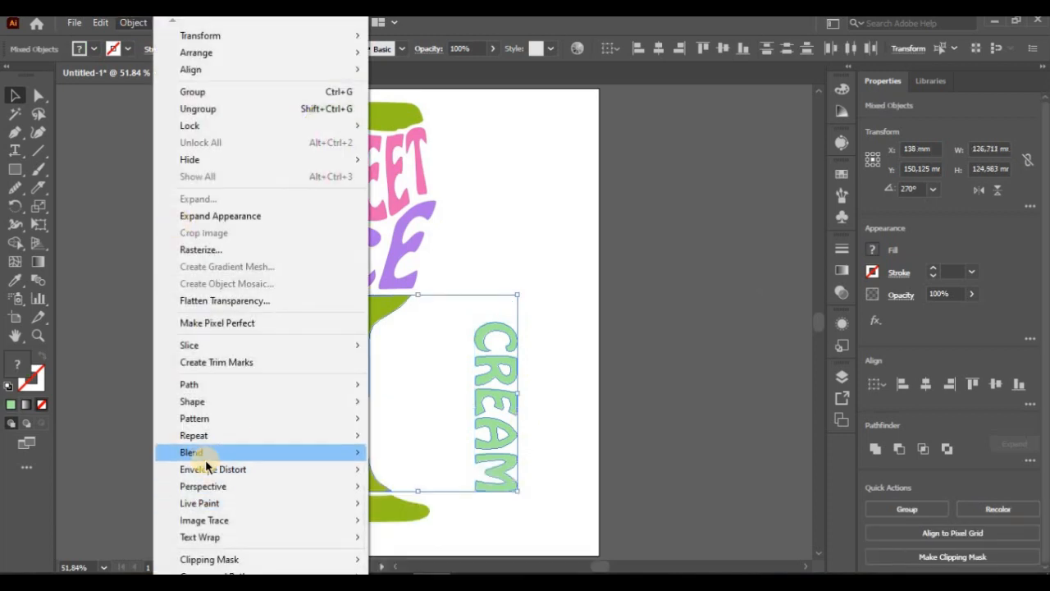
pyautogui.moveTo(217, 520)
pyautogui.moveTo(214, 470)
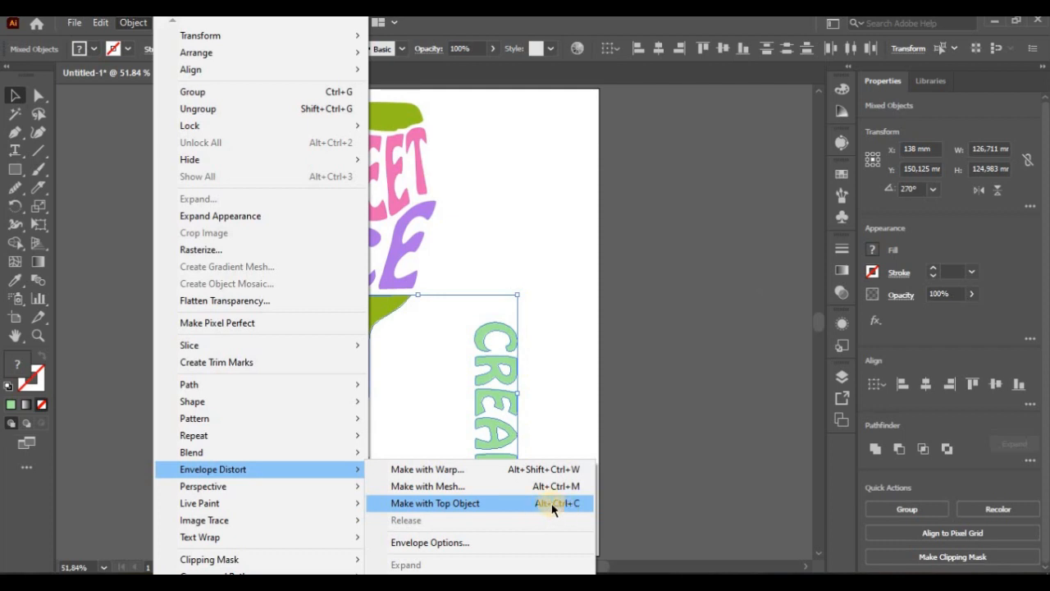
pyautogui.click(435, 503)
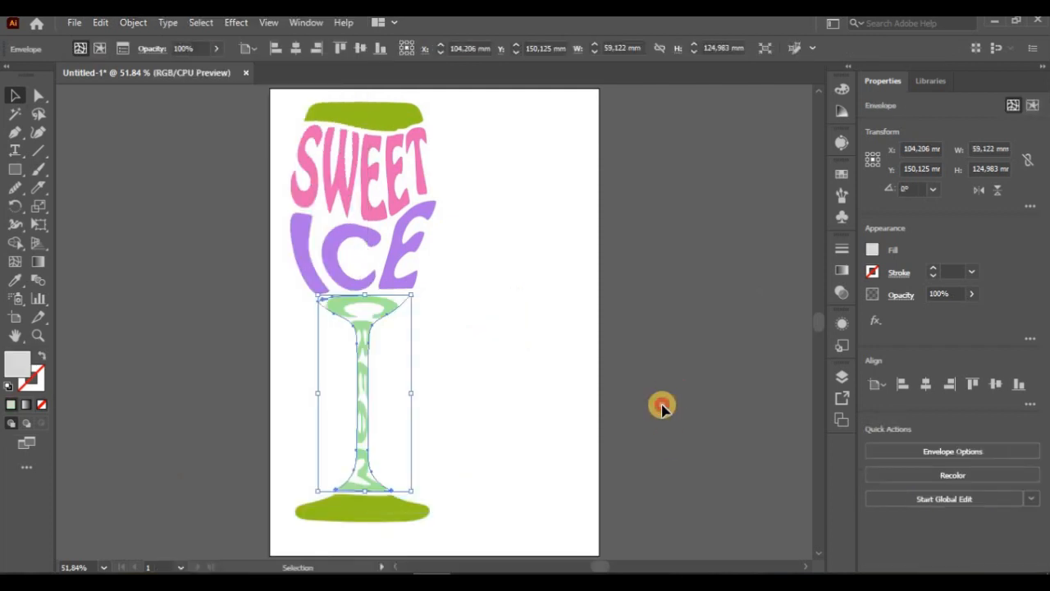
pyautogui.click(663, 408)
pyautogui.moveTo(333, 230); pyautogui.dragTo(432, 502)
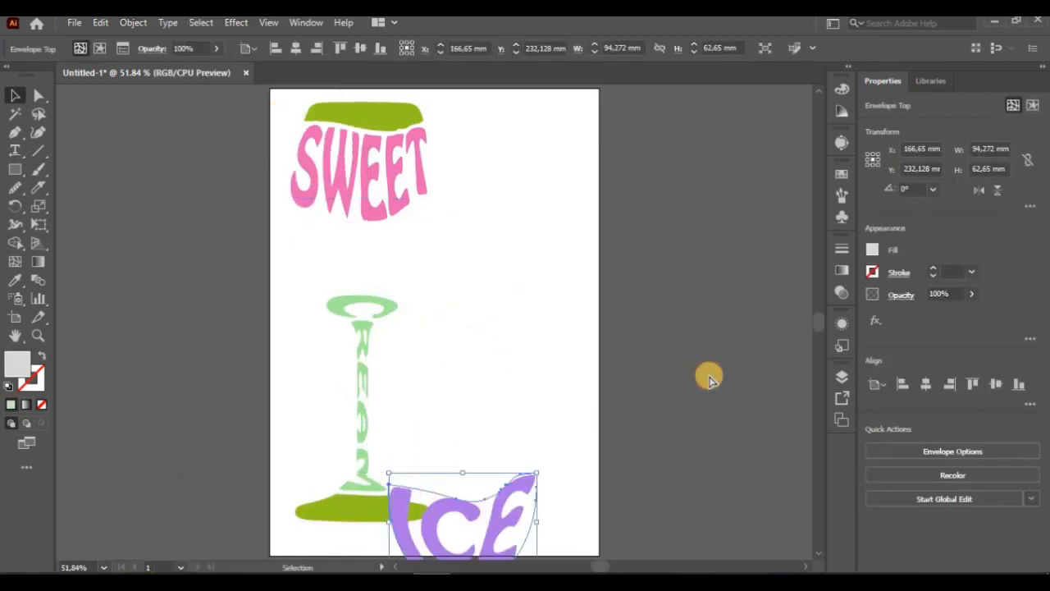
pyautogui.hotkey('ctrl', 'z')
pyautogui.click(498, 162)
pyautogui.moveTo(318, 510); pyautogui.dragTo(231, 515)
pyautogui.hotkey('ctrl', 'z')
pyautogui.click(646, 453)
# Expand the whole glass, including the three warped words, with Object and Fill enabled.
pyautogui.moveTo(511, 105); pyautogui.dragTo(328, 540)
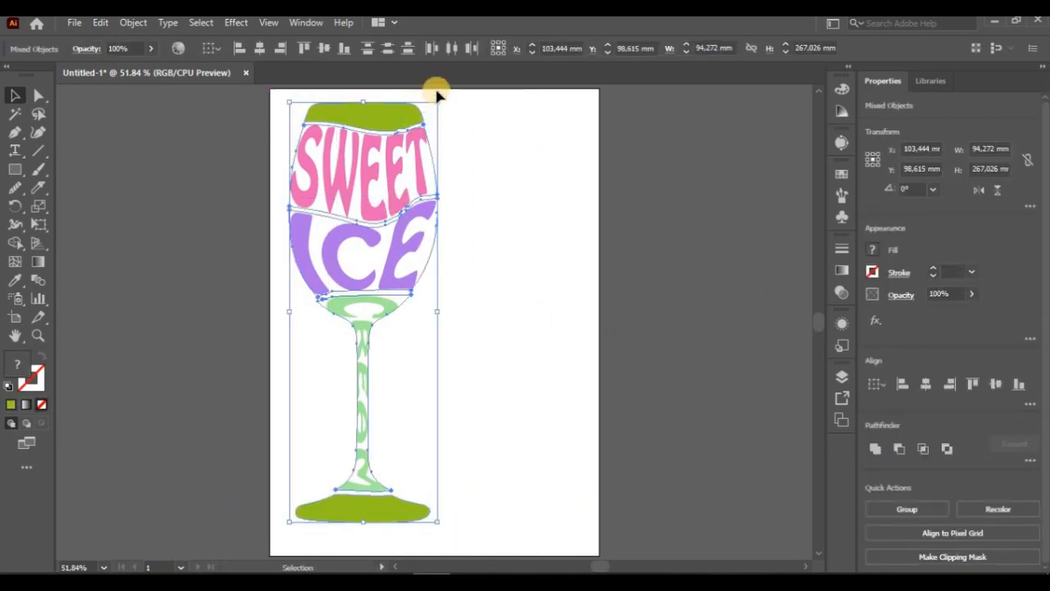
pyautogui.rightClick(381, 132)
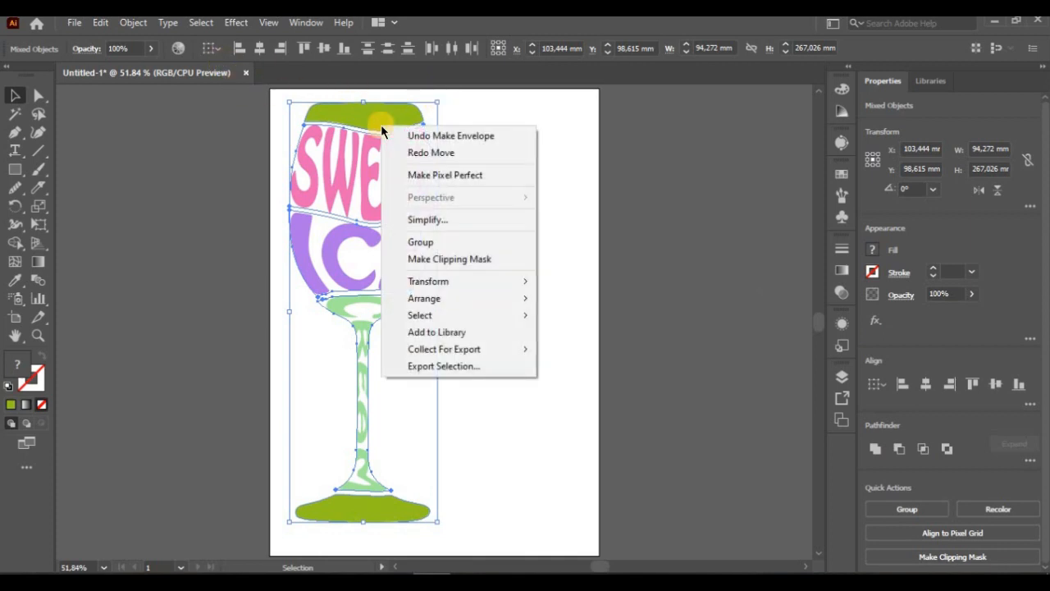
pyautogui.click(135, 23)
pyautogui.click(184, 199)
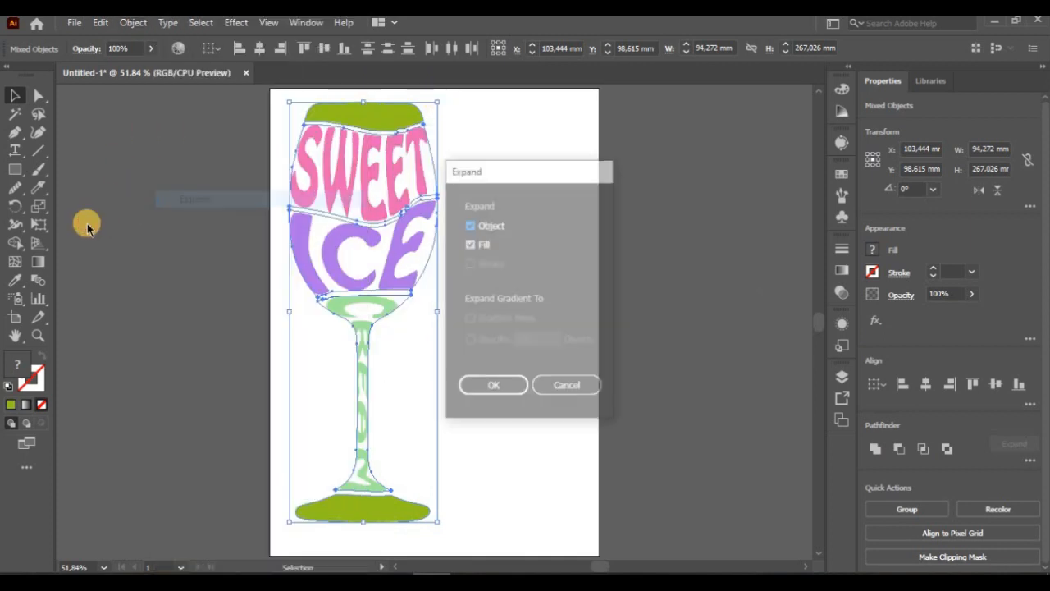
pyautogui.click(490, 384)
# Group all the expanded glass artwork and scale it down proportionally to about 76 × 220 mm.
pyautogui.rightClick(373, 170)
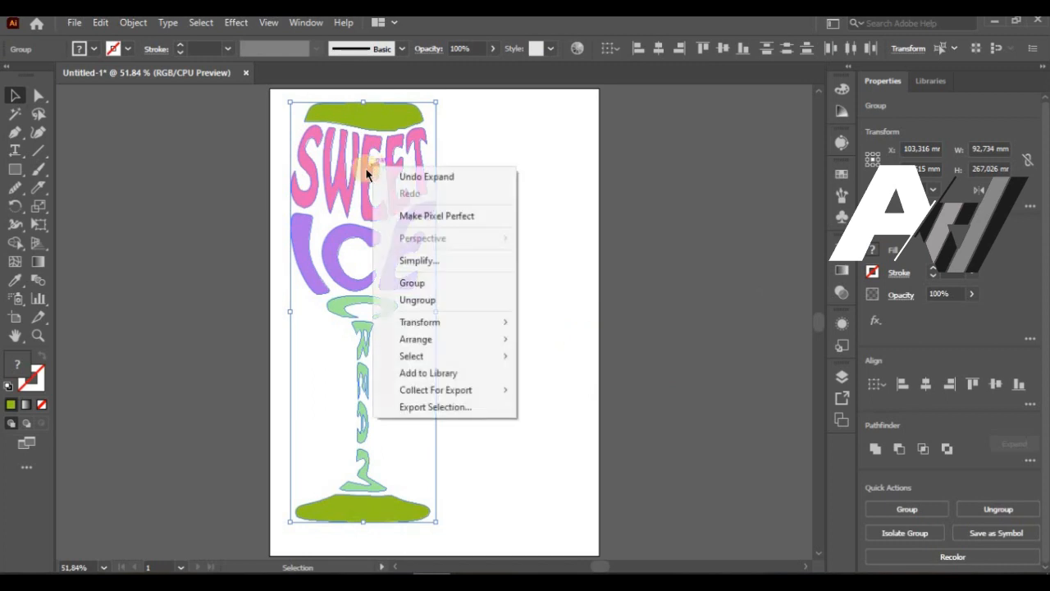
pyautogui.click(410, 282)
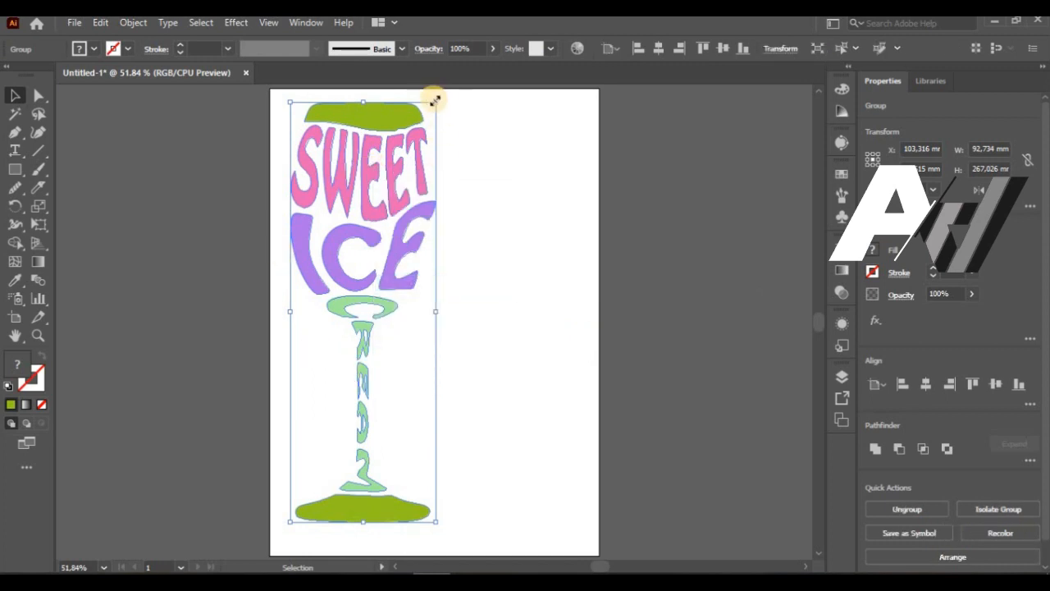
pyautogui.moveTo(435, 99); pyautogui.dragTo(411, 176)
# Move the glass group to the middle of the page and centre it horizontally and vertically on the artboard.
pyautogui.moveTo(355, 333); pyautogui.dragTo(439, 318)
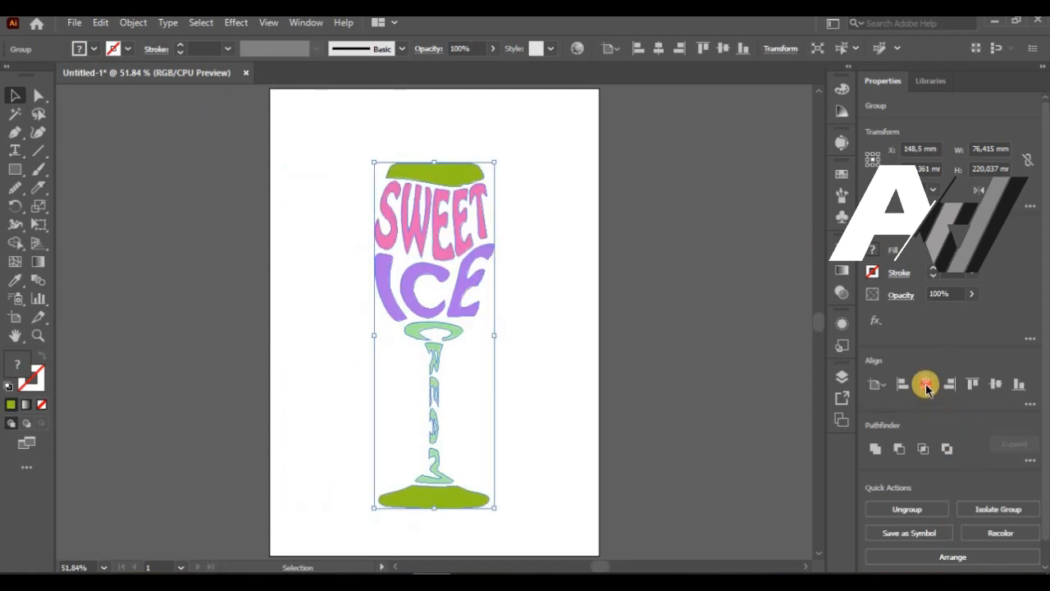
pyautogui.click(997, 385)
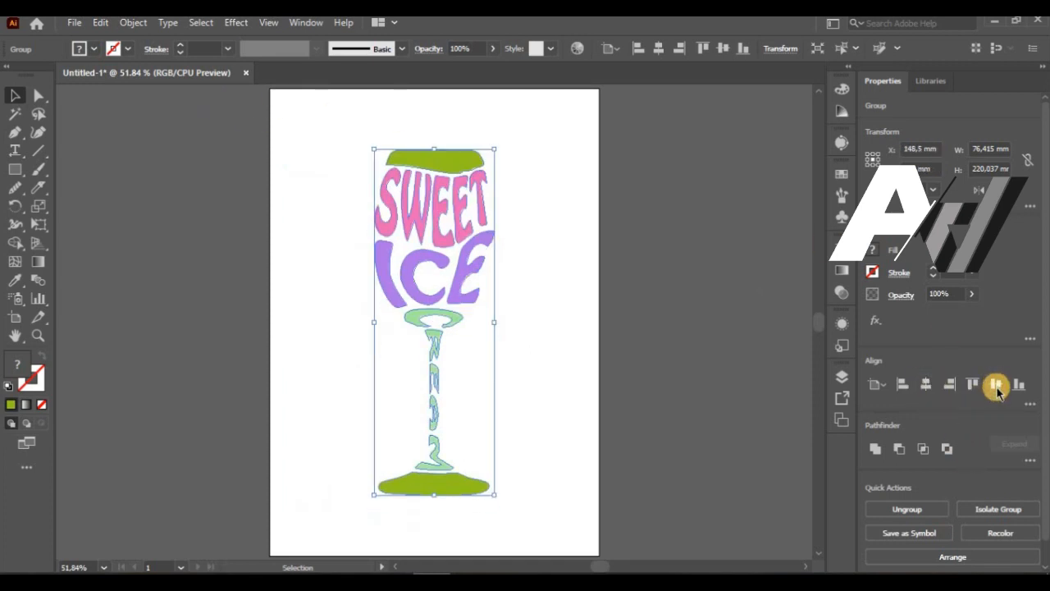
pyautogui.click(733, 420)
# Draw a 210 × 297 mm rectangle covering the whole artboard and fill it with pure black.
pyautogui.click(16, 169)
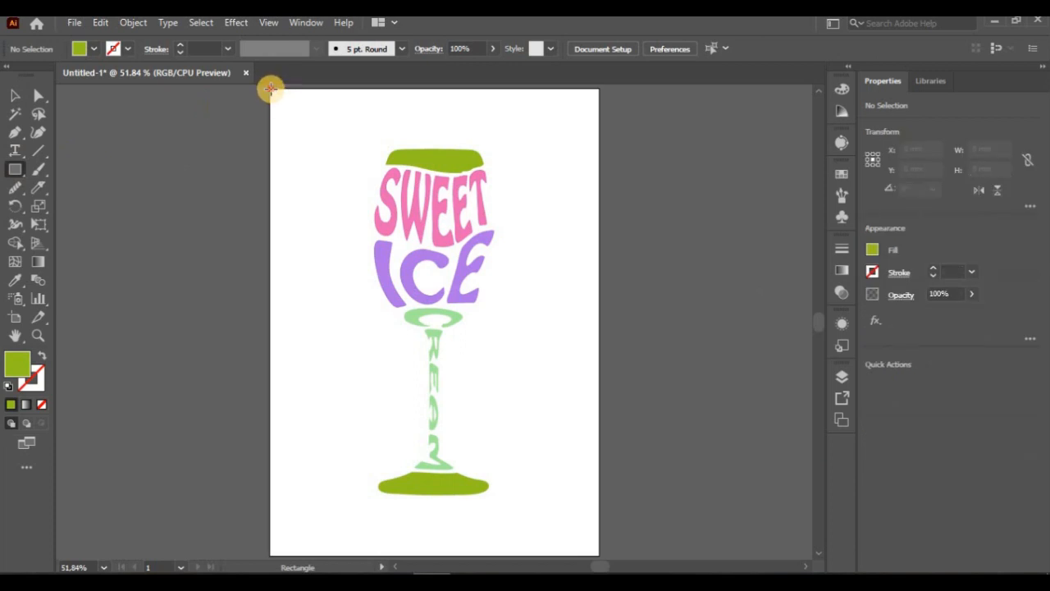
pyautogui.moveTo(271, 89); pyautogui.dragTo(599, 505)
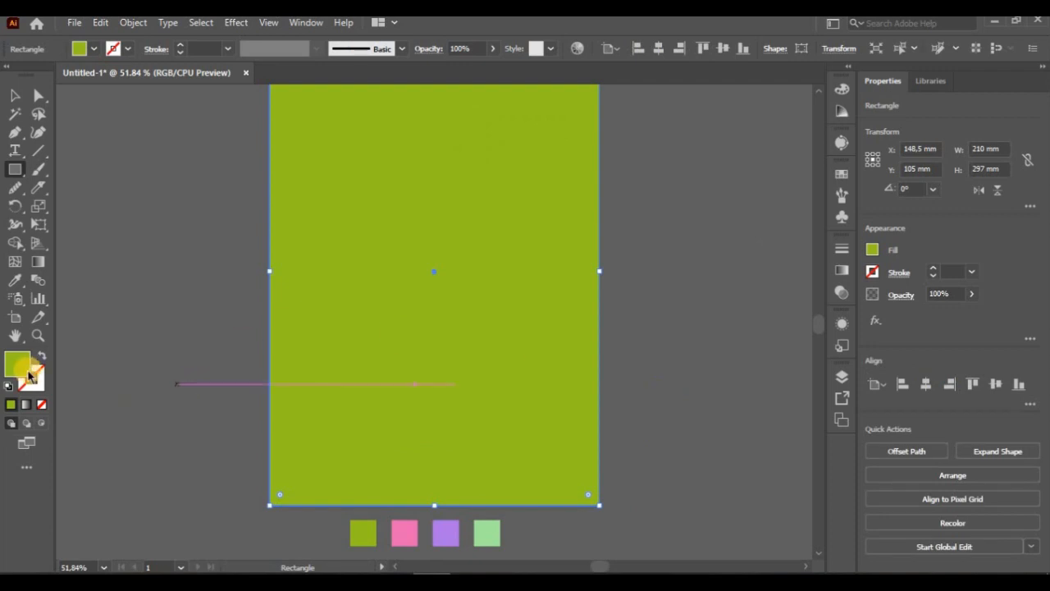
pyautogui.click(98, 48)
pyautogui.click(9, 118)
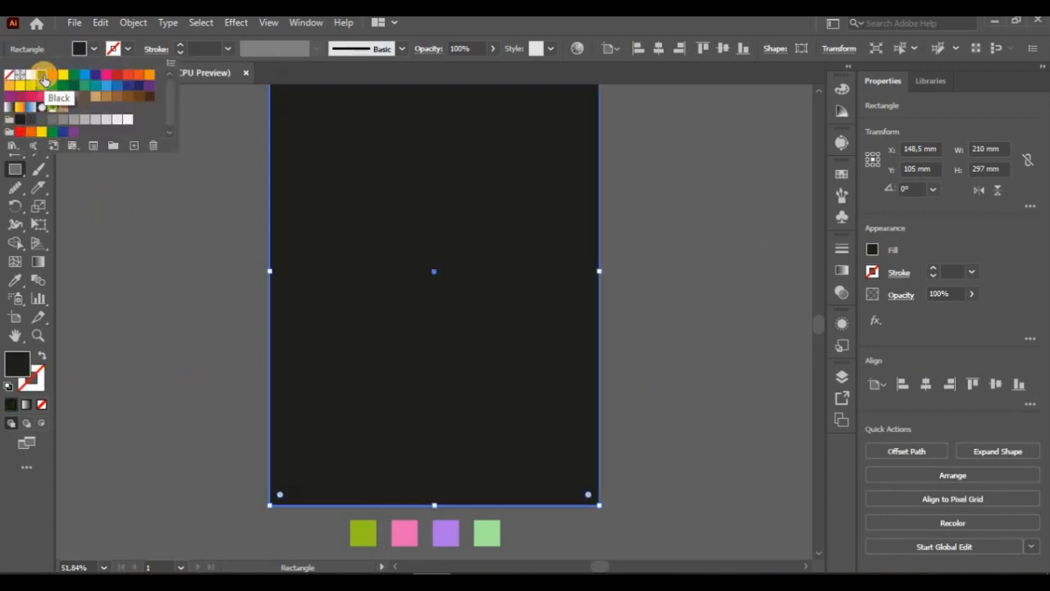
pyautogui.doubleClick(16, 363)
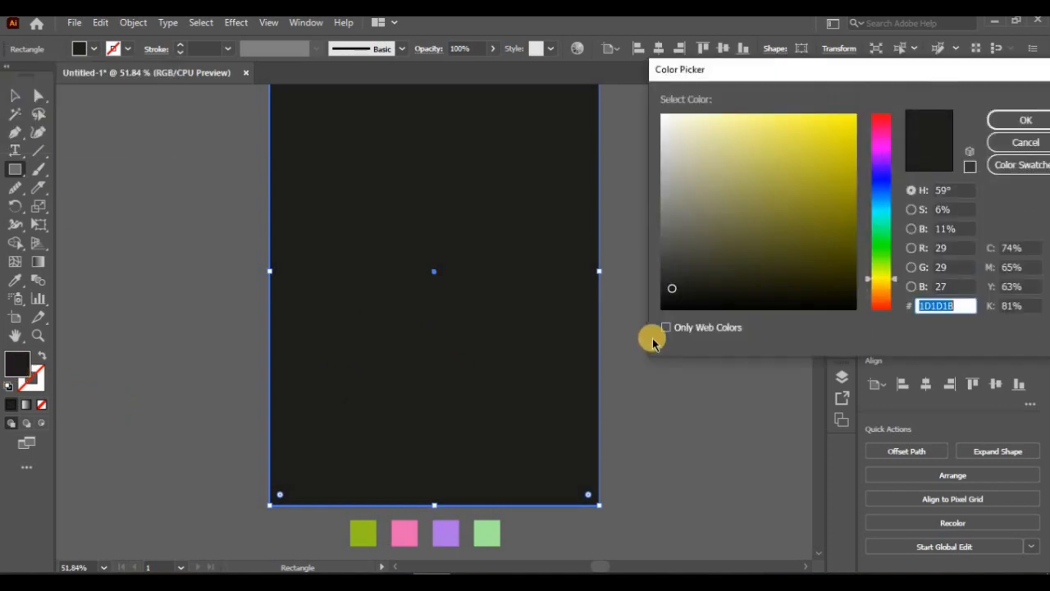
pyautogui.click(662, 308)
pyautogui.click(1026, 119)
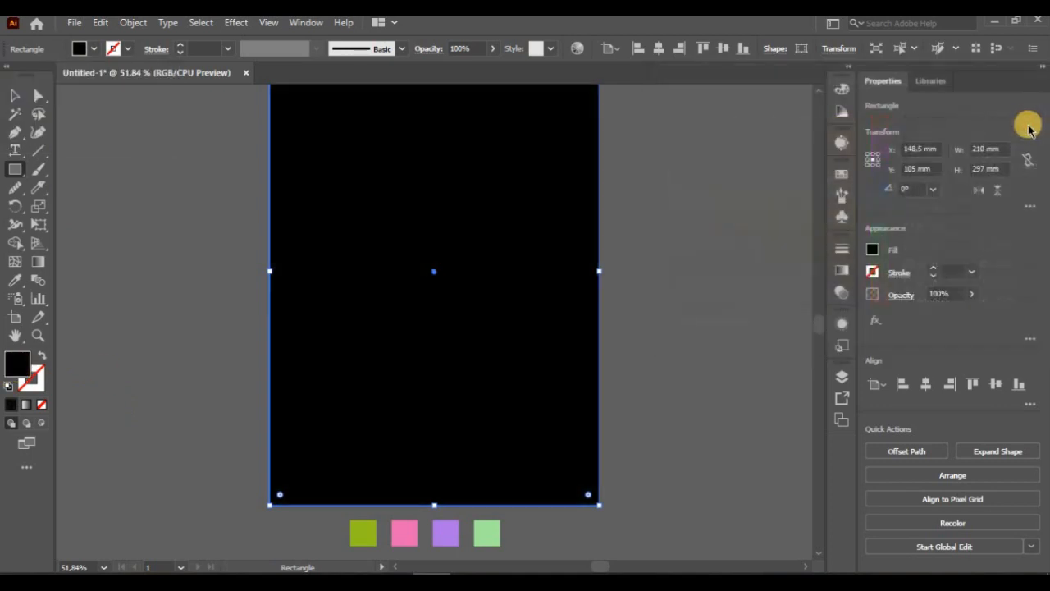
# Send the black background rectangle to the back, behind the wine-glass artwork.
pyautogui.click(15, 95)
pyautogui.rightClick(464, 283)
pyautogui.moveTo(503, 495)
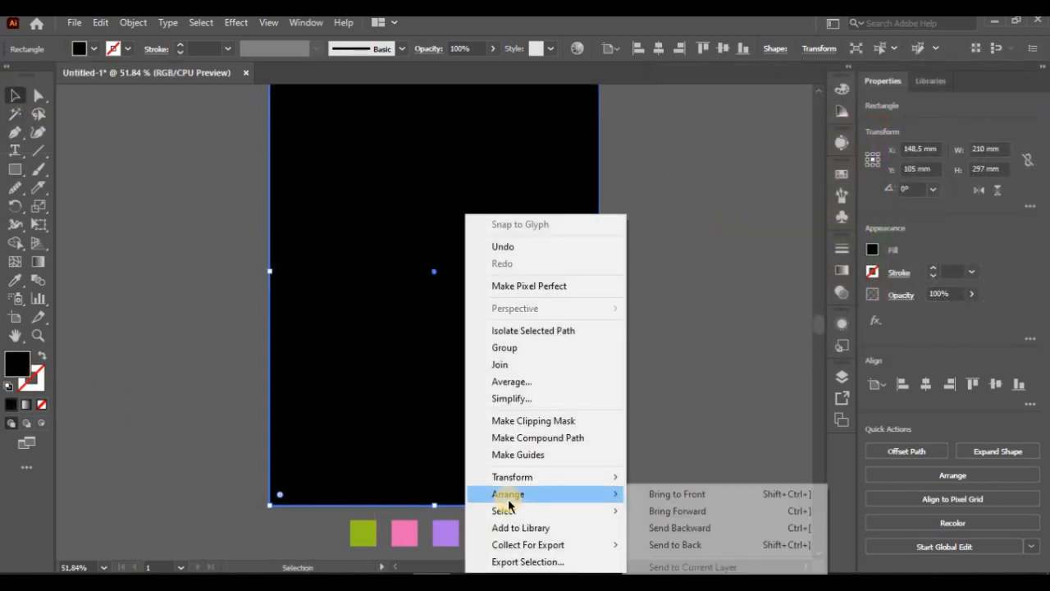
pyautogui.click(666, 545)
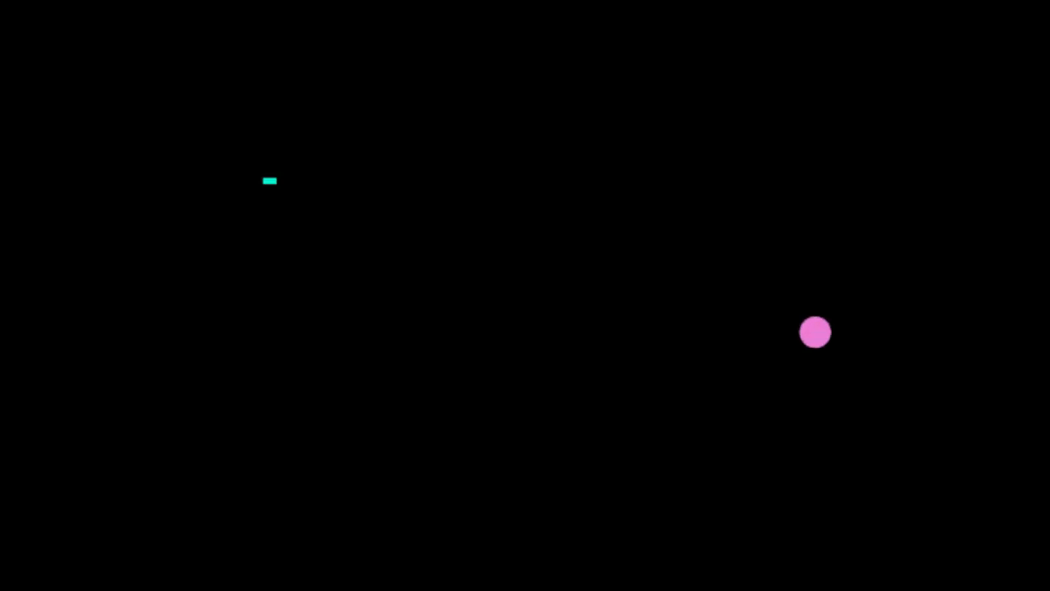